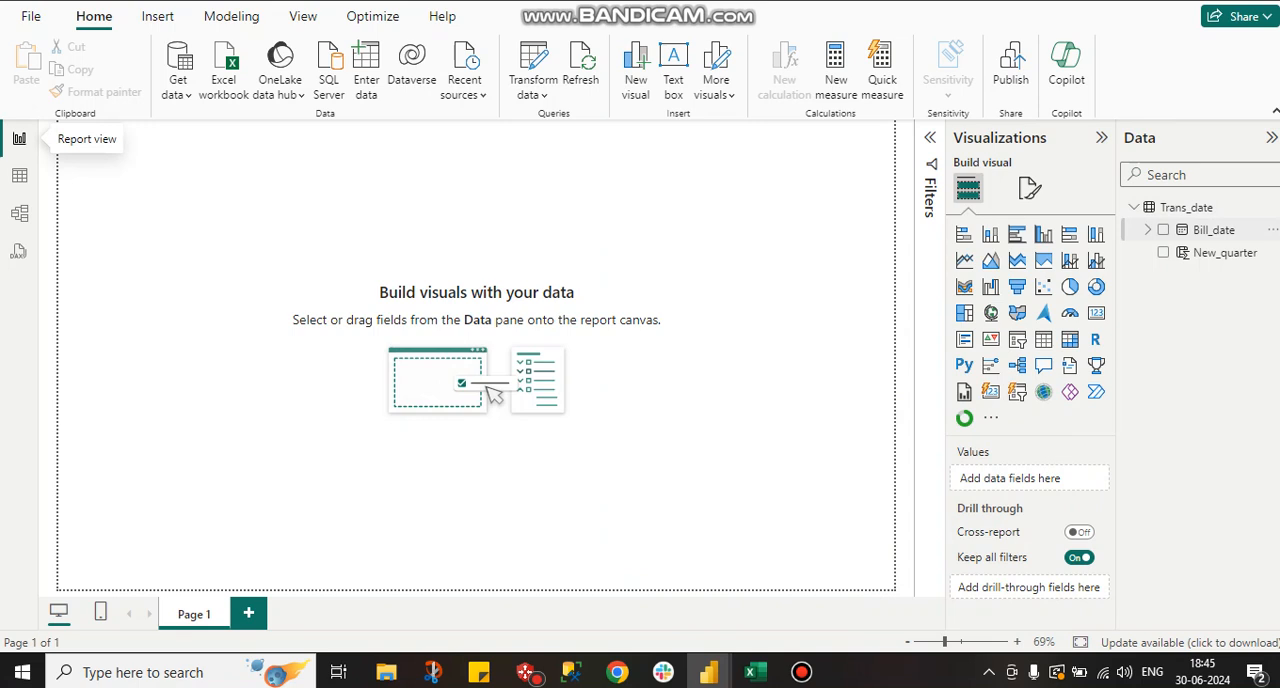
Inspect the Bill_date field and its column in the Trans_date table data, and return to the report canvas.
click(1148, 230)
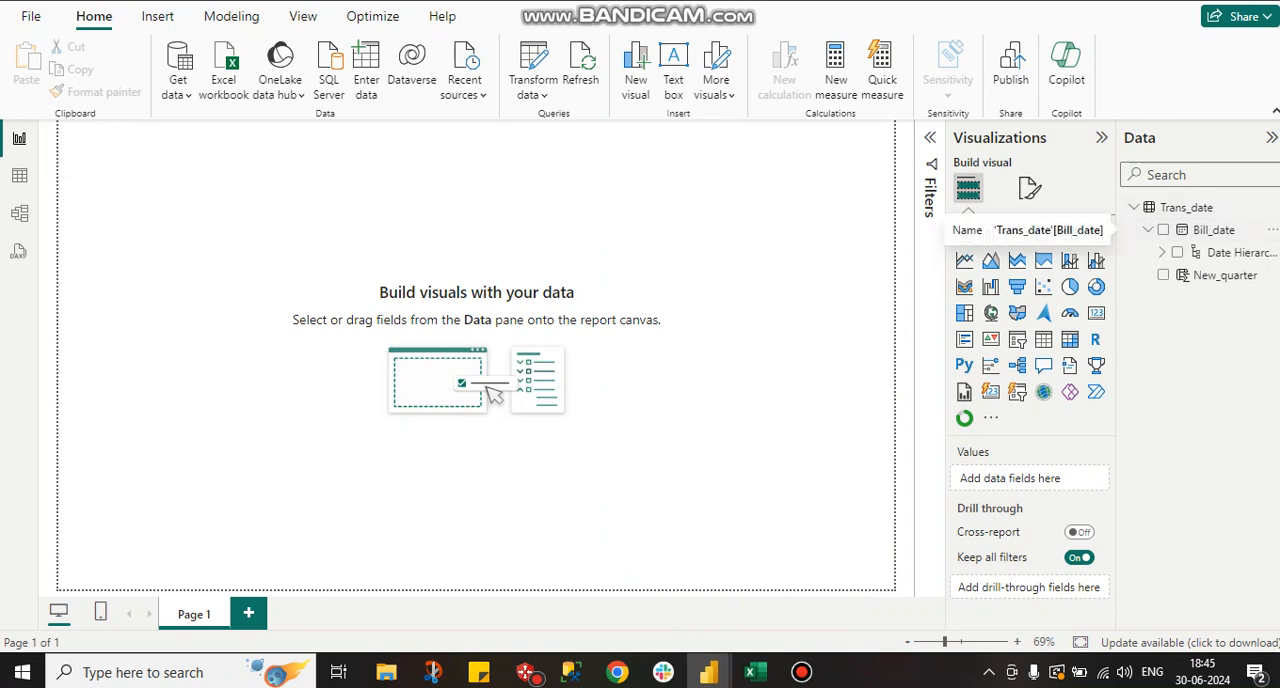
click(19, 175)
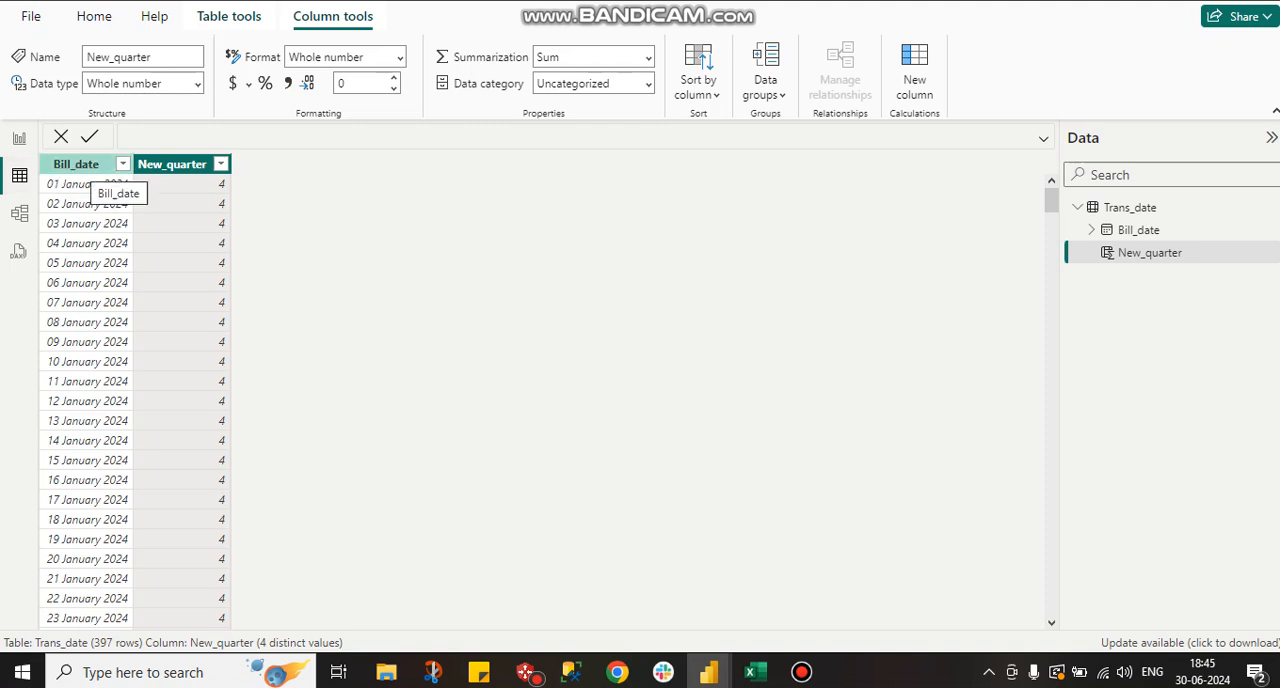
click(79, 181)
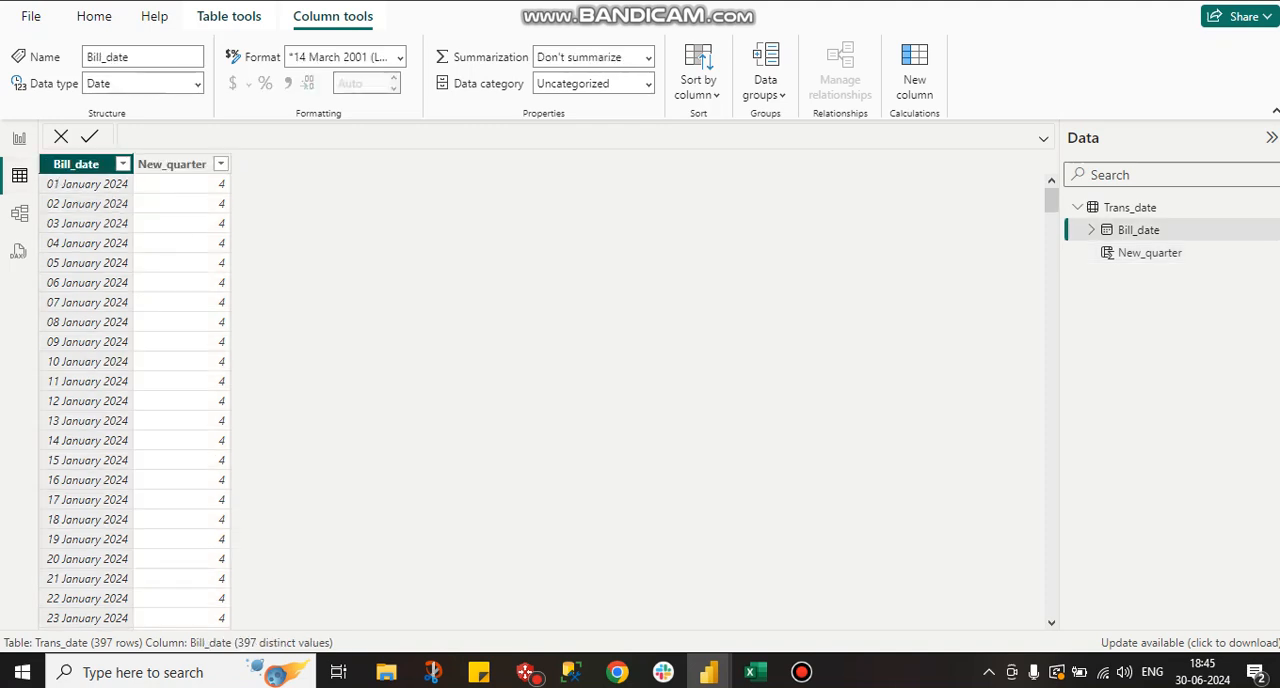
click(19, 138)
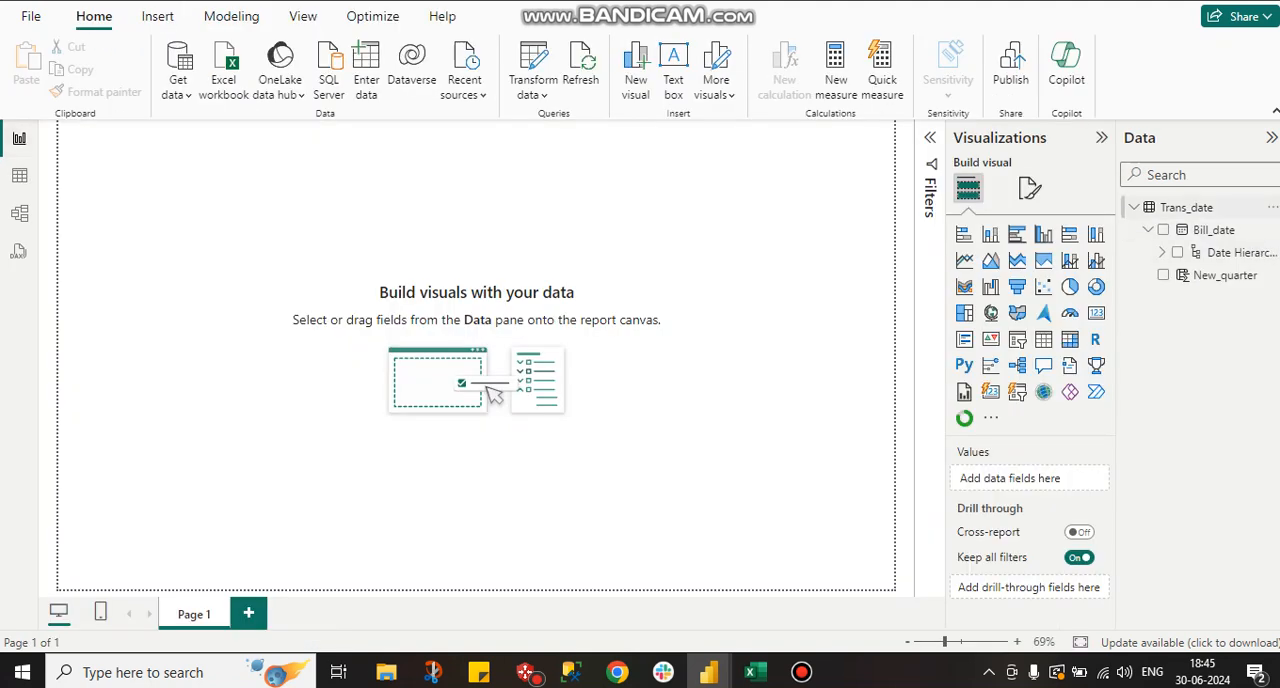
Start a calculated column named Quarter in the Trans_date table, with a formula that references Trans_date[Bill_date].
click(1272, 207)
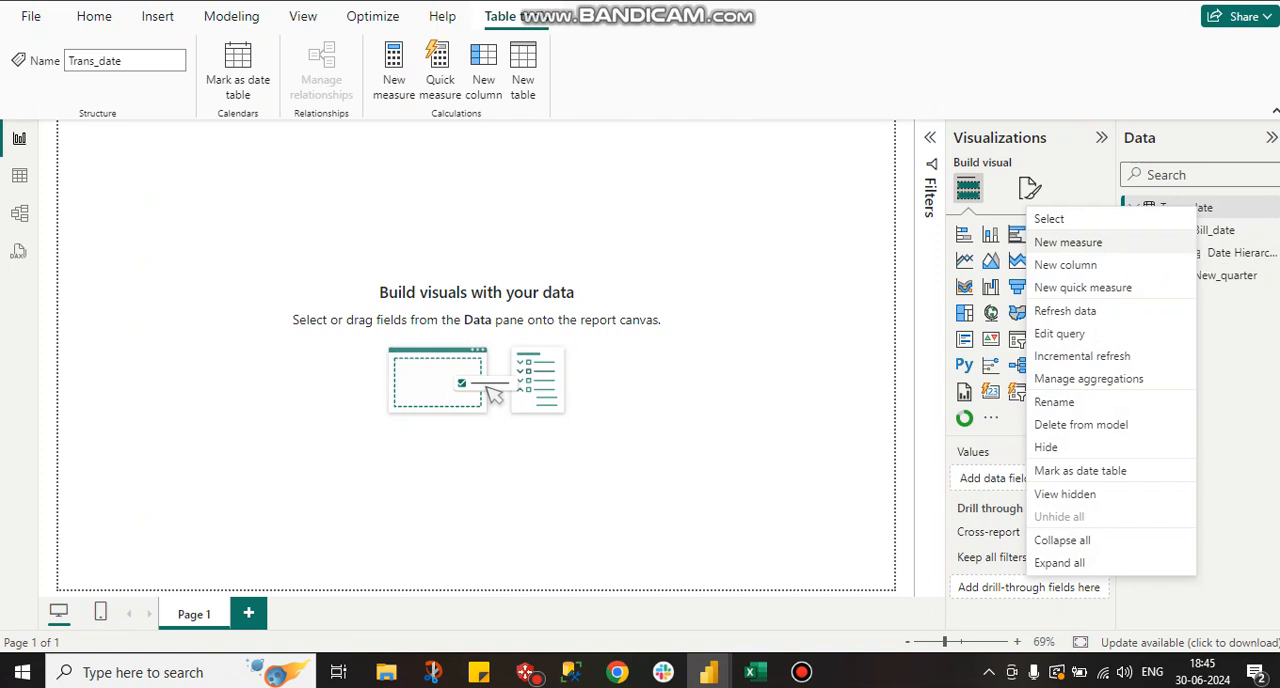
click(1065, 265)
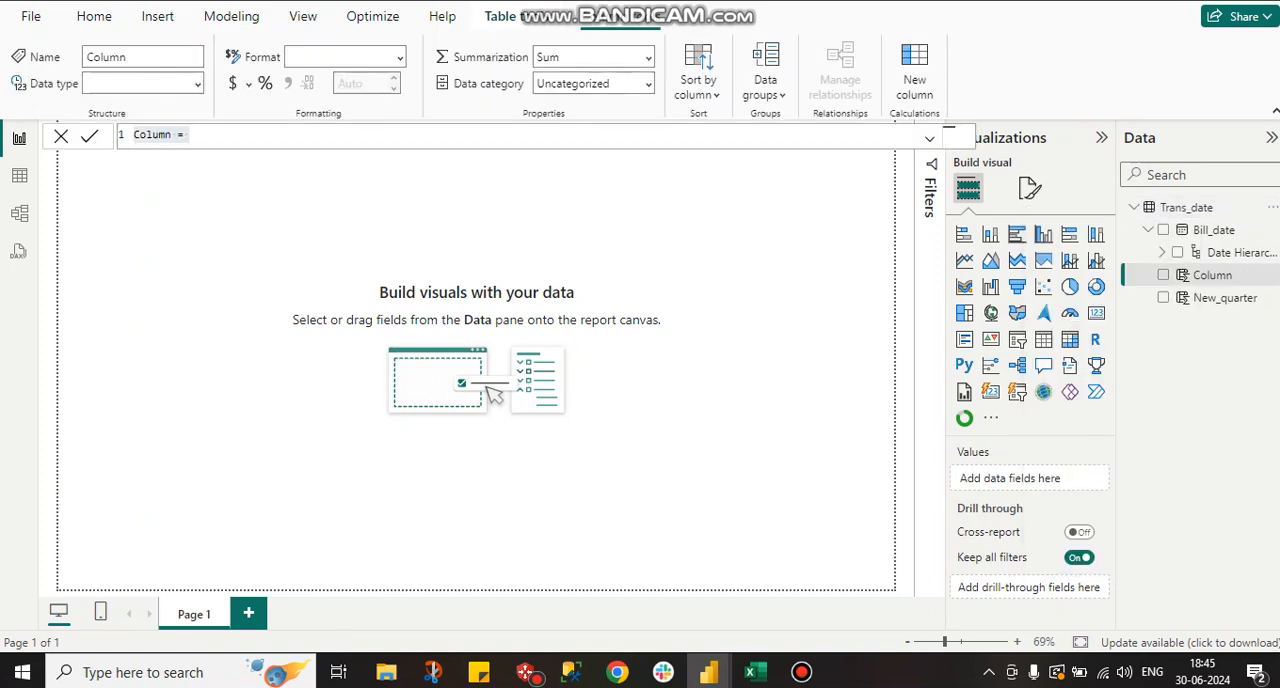
key(BackSpace)
text(Q)
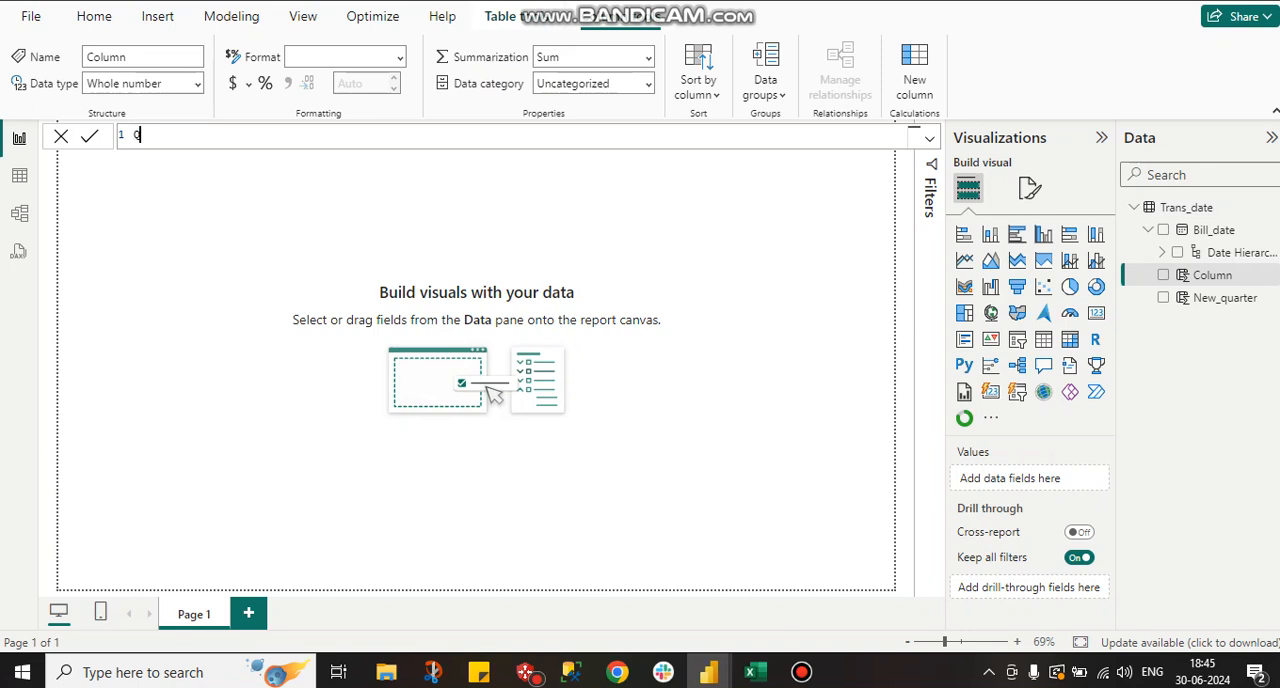
text(uarter = bill)
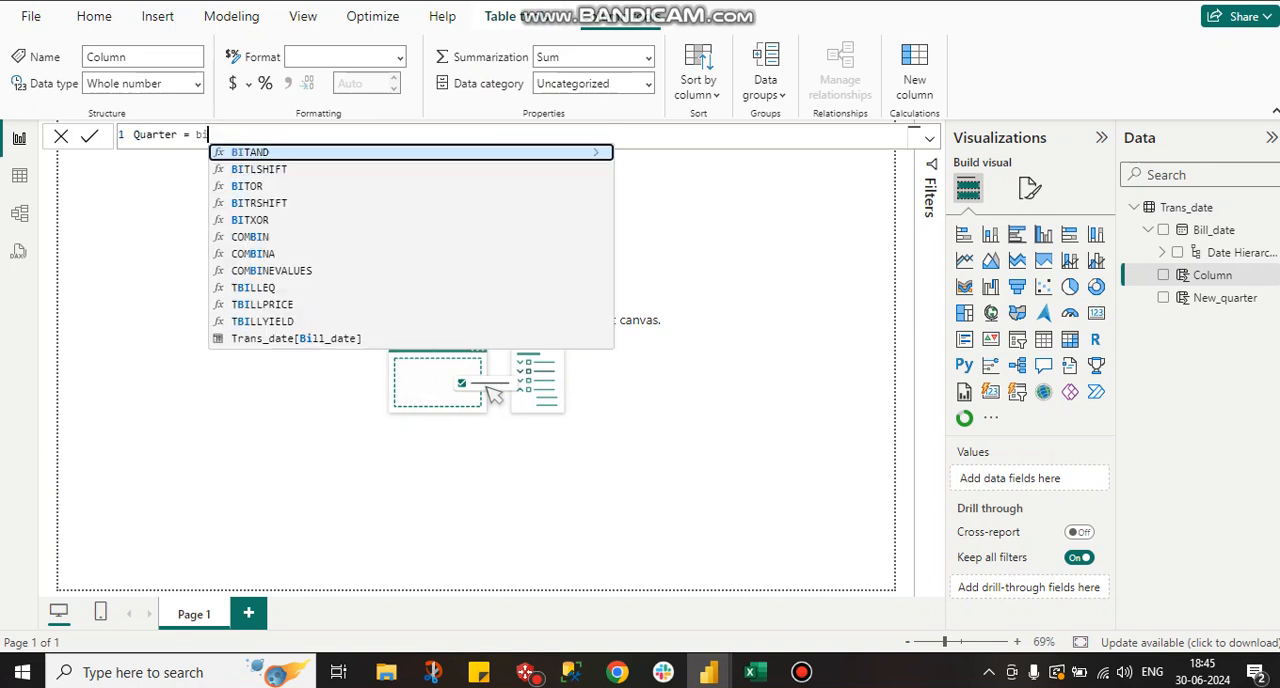
key(Tab)
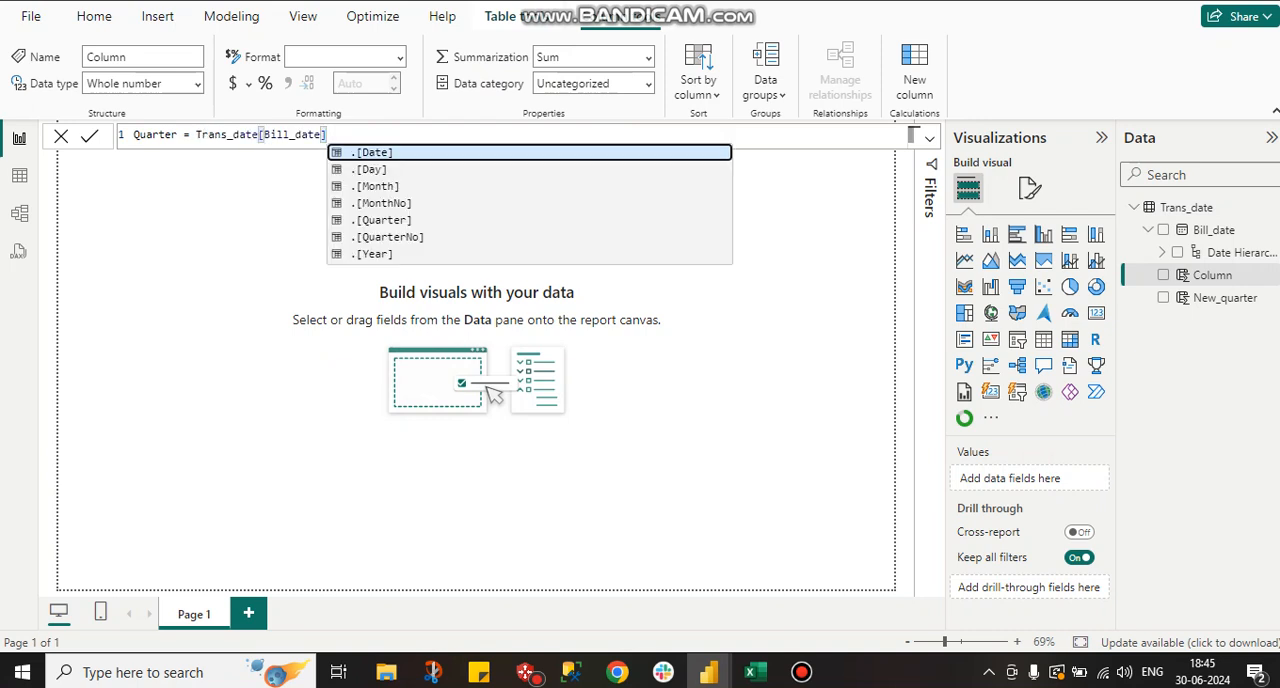
Wrap the reference in the QUARTER function and commit the formula Quarter = QUARTER(Trans_date[Bill_date]).
click(196, 135)
text(quar)
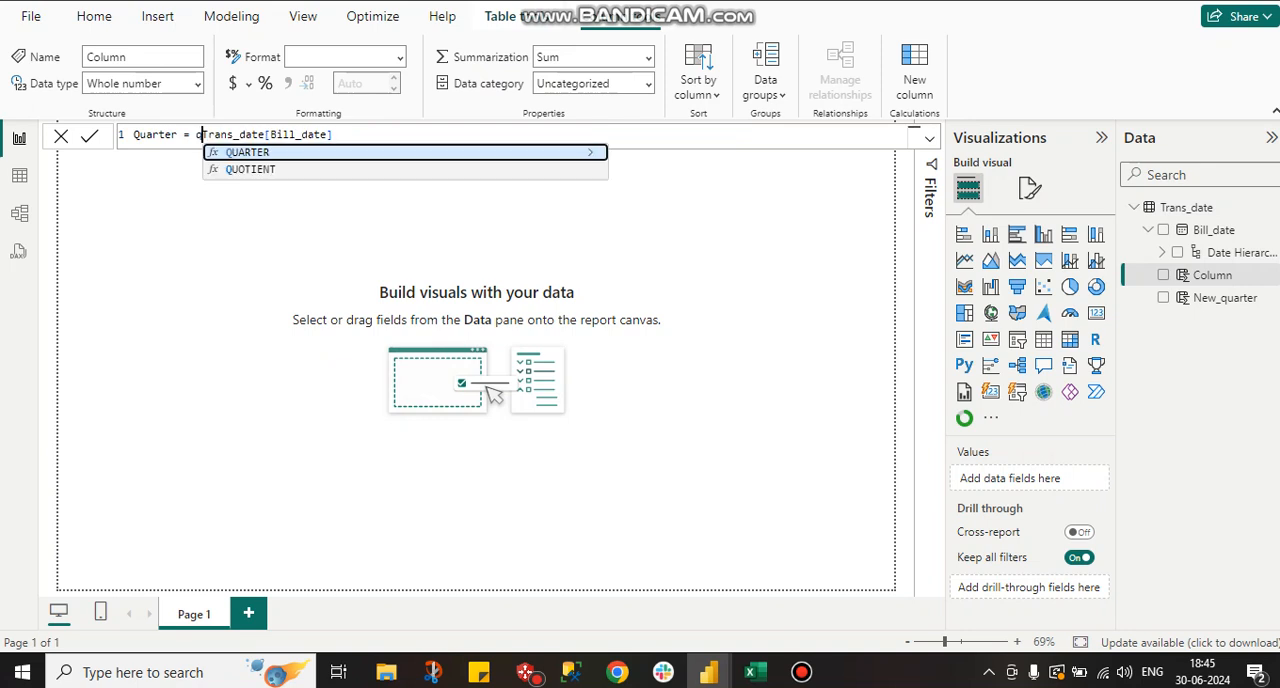
key(Tab)
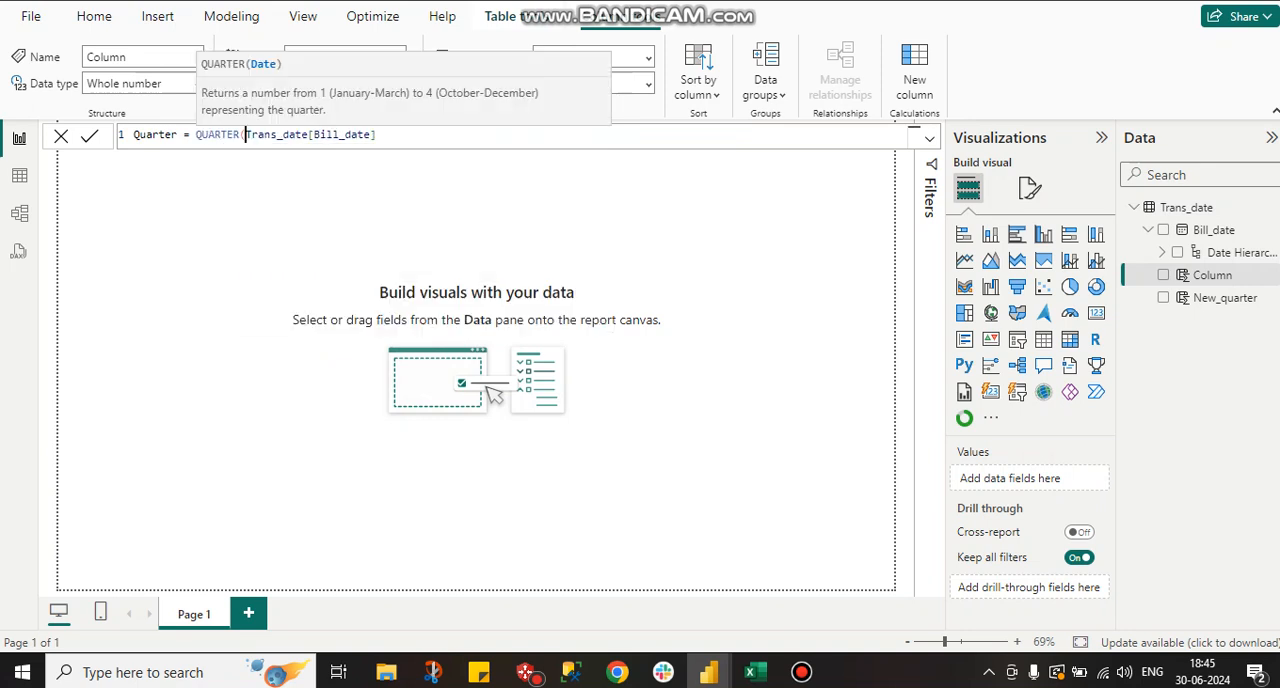
key(End)
text())
key(Return)
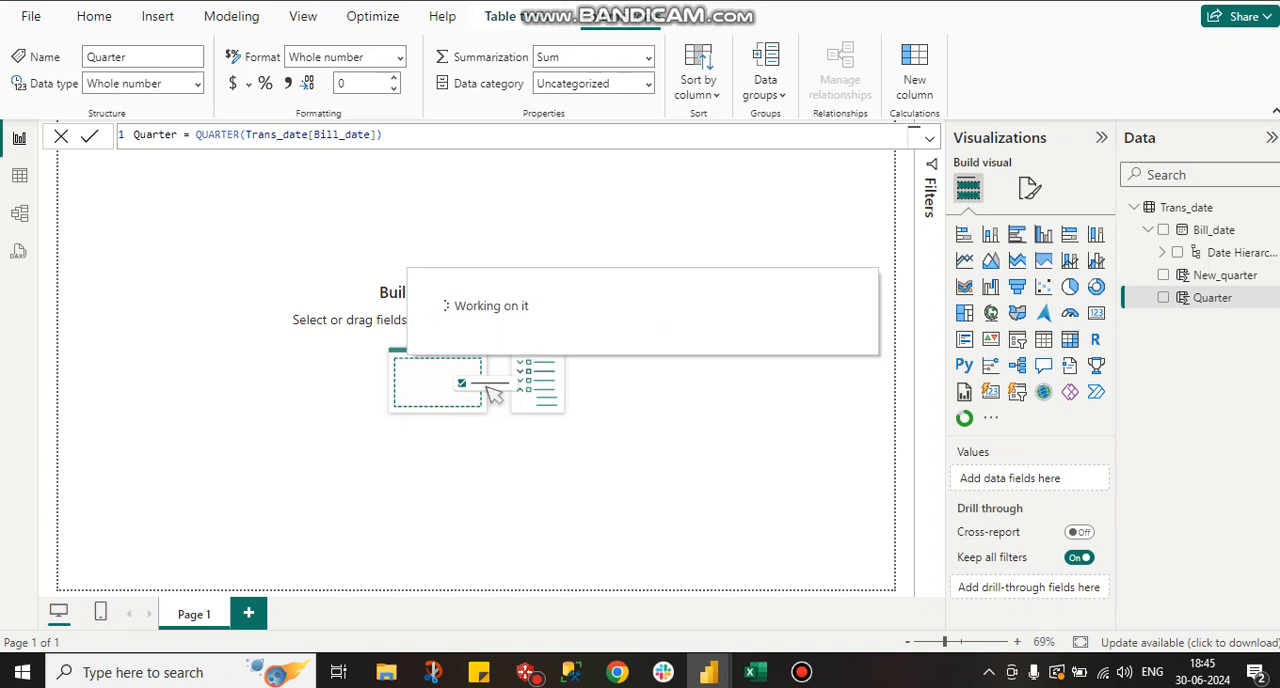
Compare the Quarter column with Bill_date and New_quarter in the table data, and return to the report canvas.
click(19, 176)
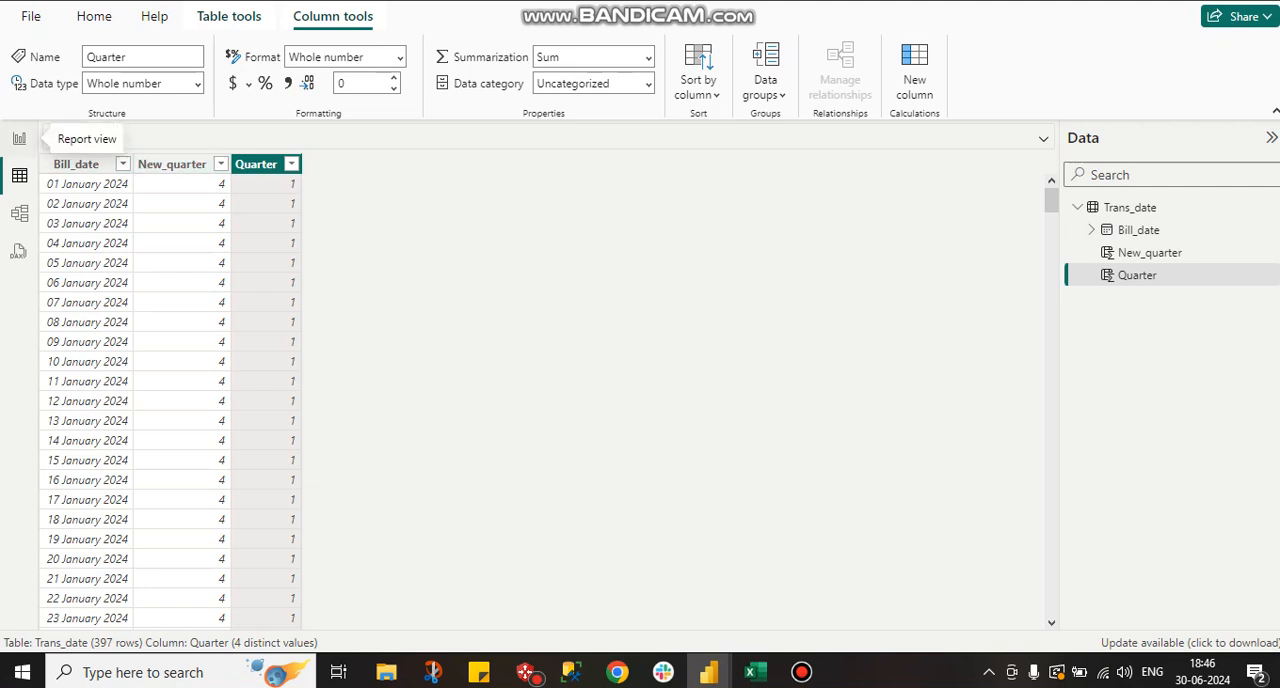
click(19, 138)
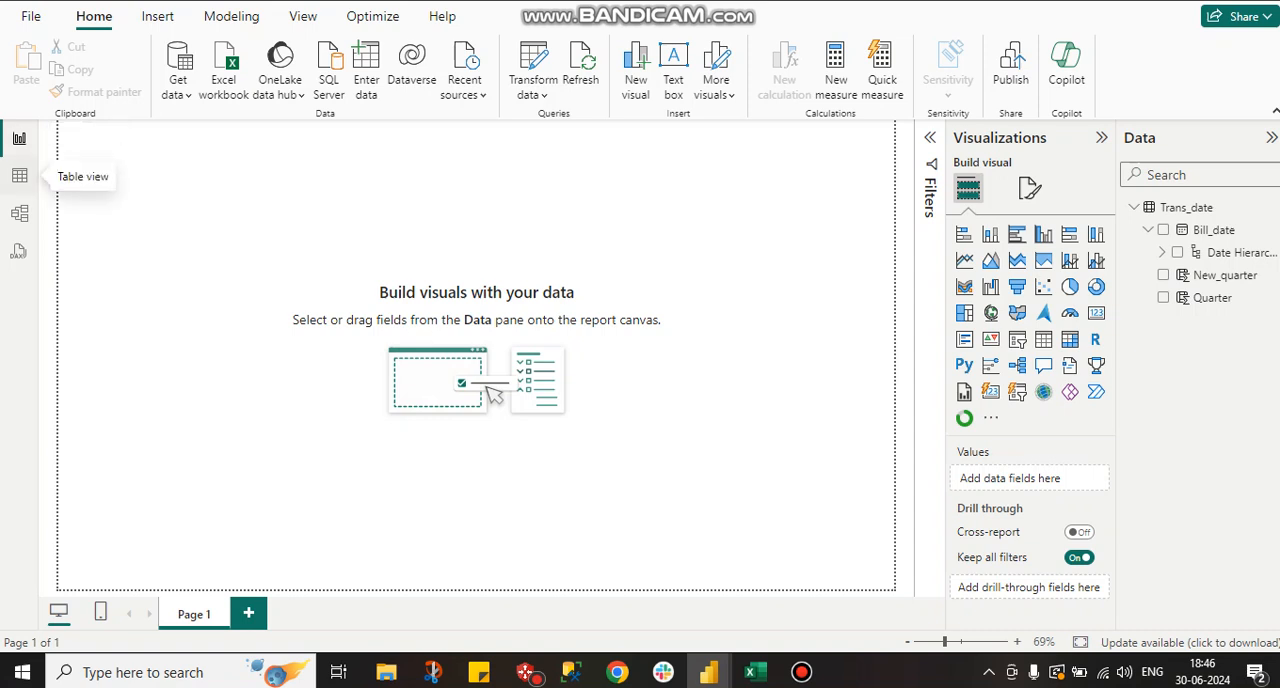
click(19, 175)
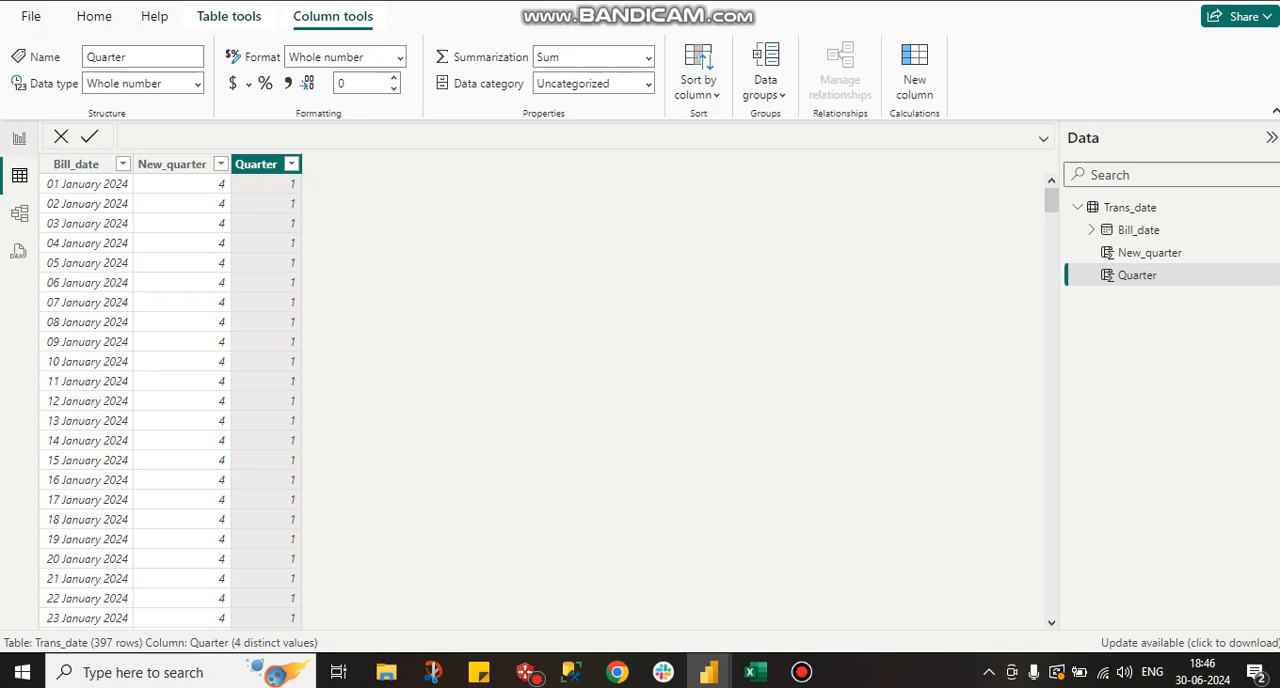
click(19, 139)
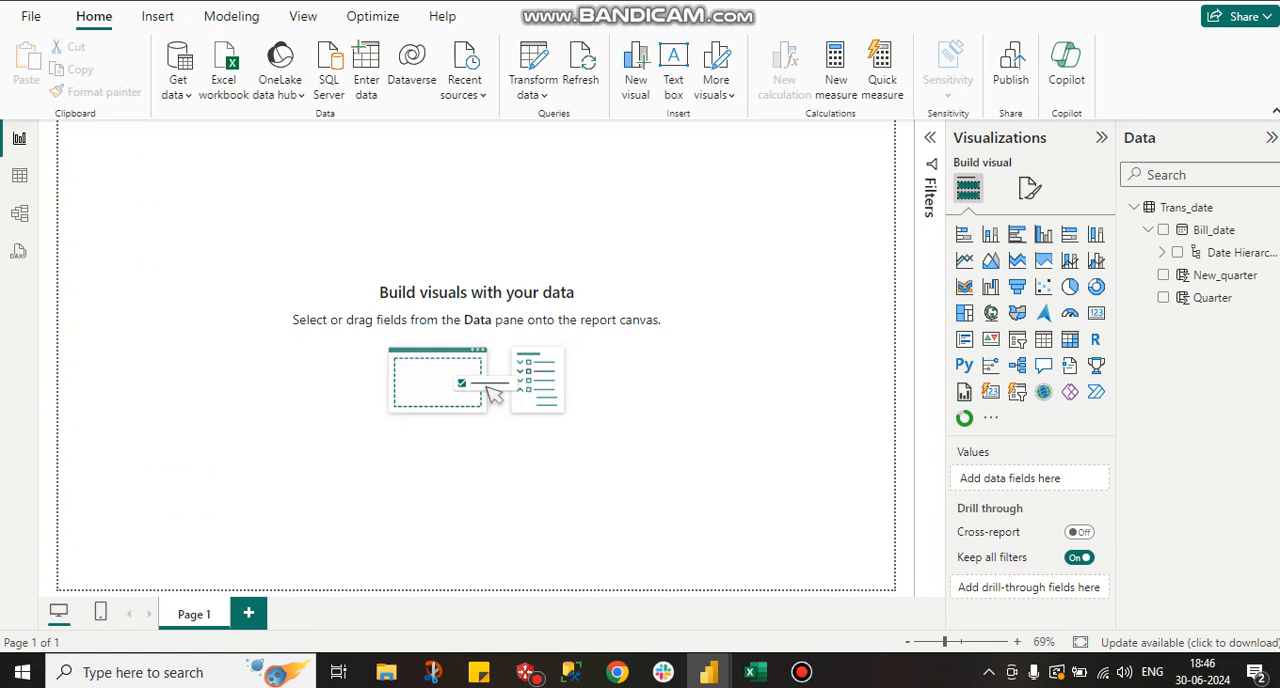
Open the New_quarter column's formula and examine its SWITCH(TRUE()) expression and first Trans_date condition.
click(1225, 275)
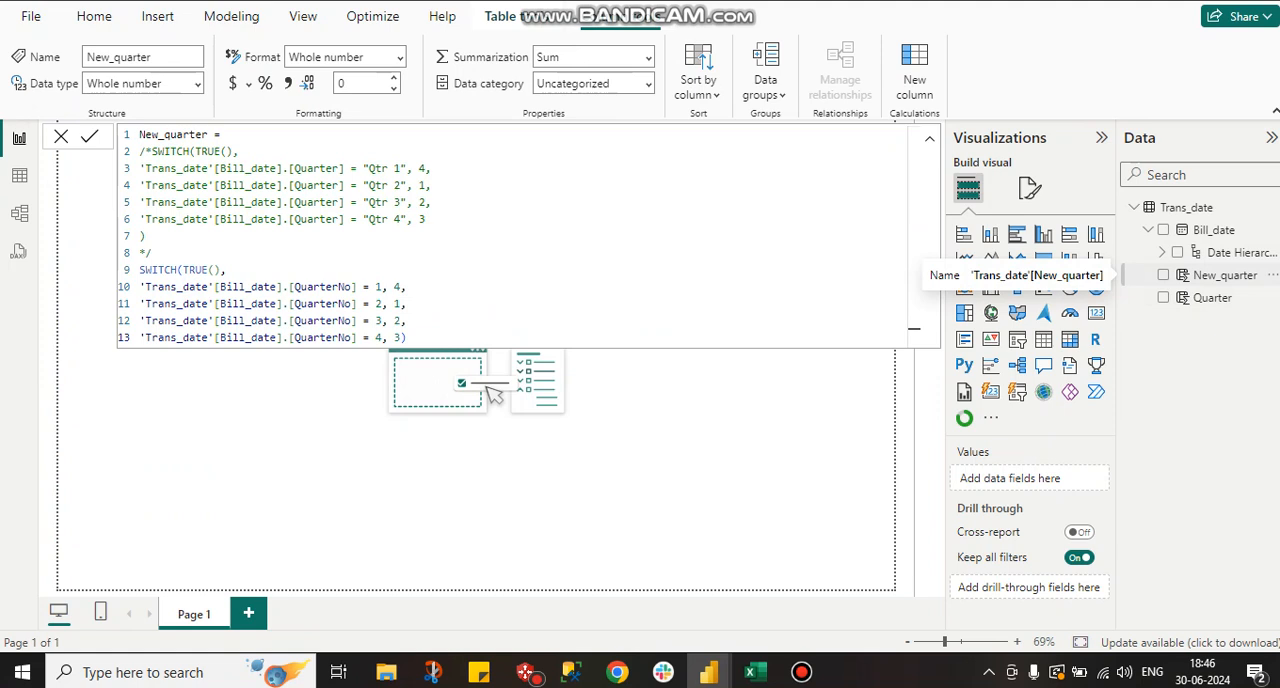
double_click(158, 270)
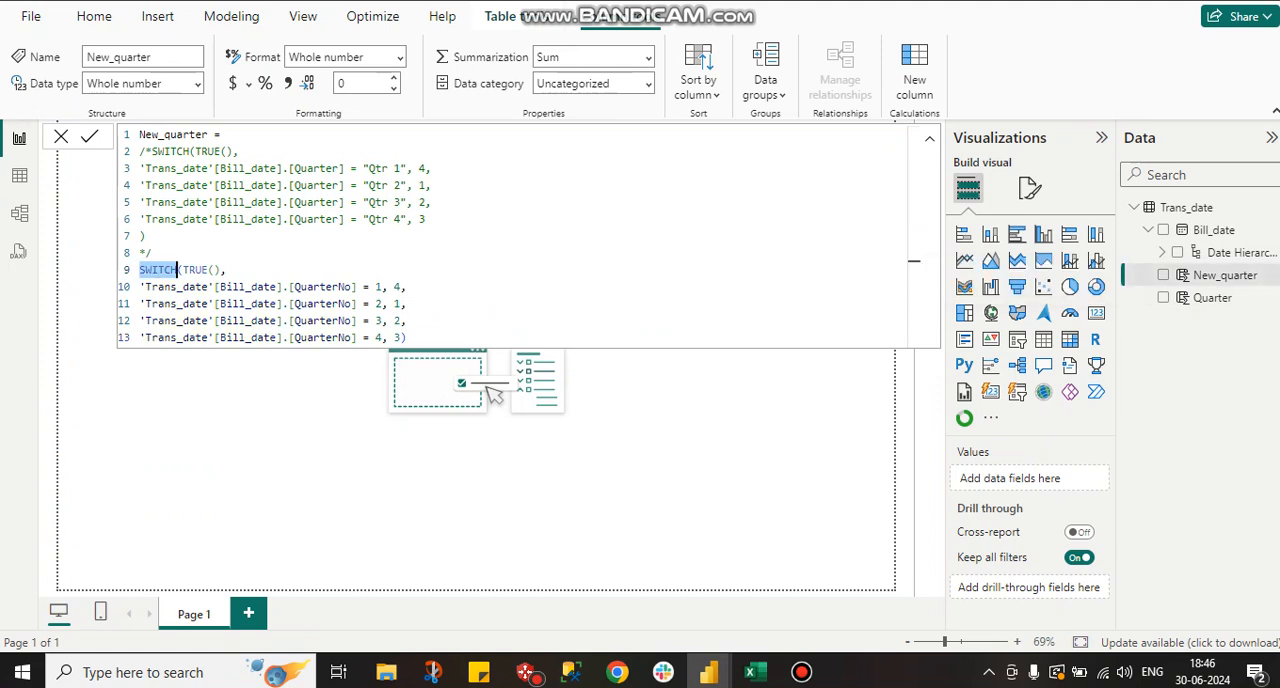
click(227, 270)
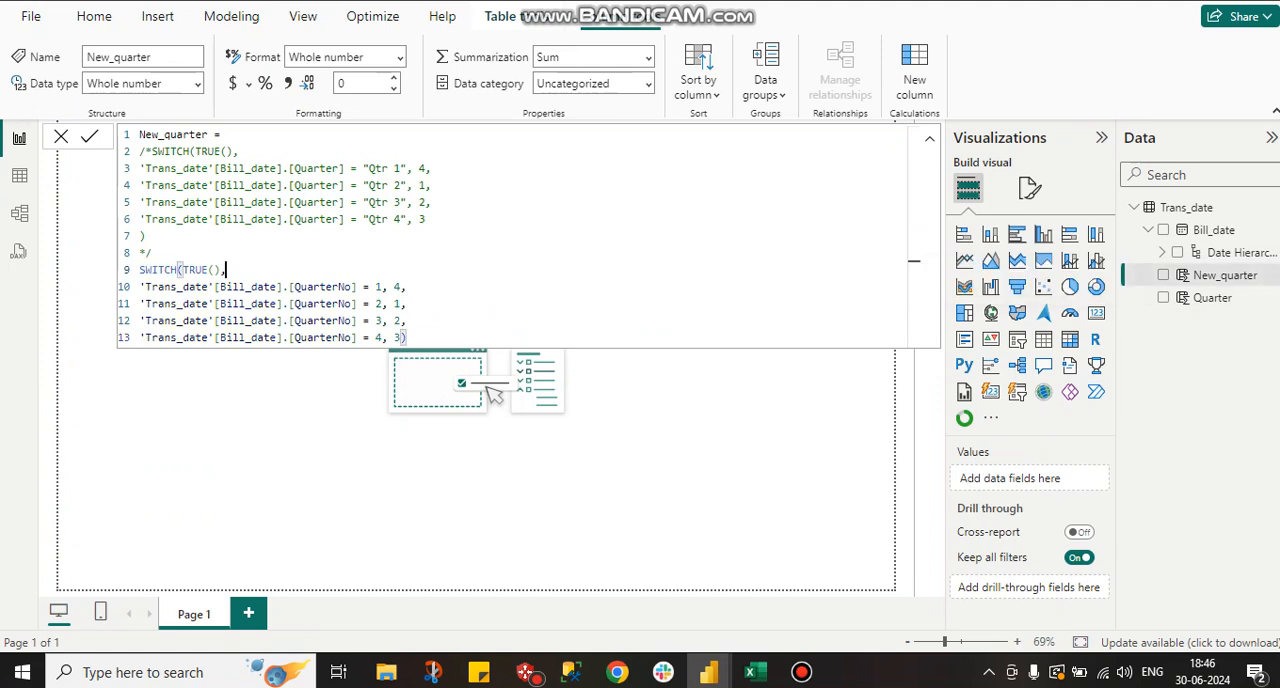
click(201, 270)
double_click(201, 270)
double_click(181, 287)
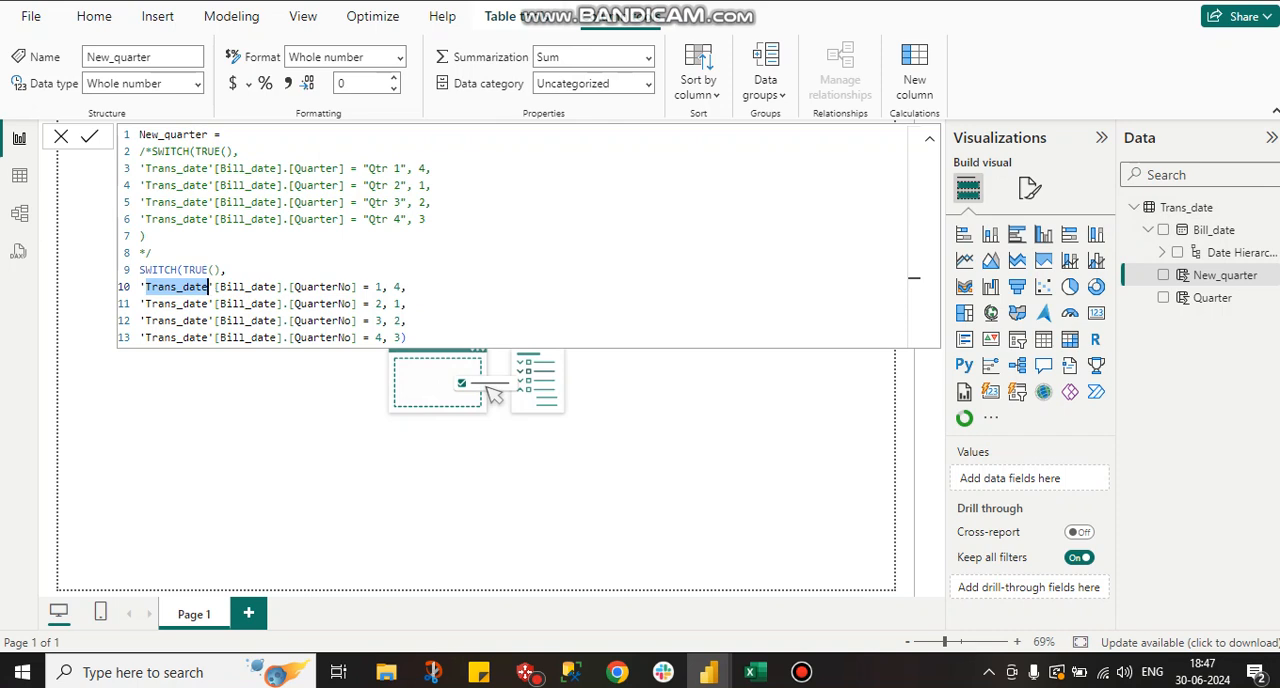
Remove the .[QuarterNo] part from the first SWITCH condition and reinsert it from the suggested Bill_date parts.
click(363, 287)
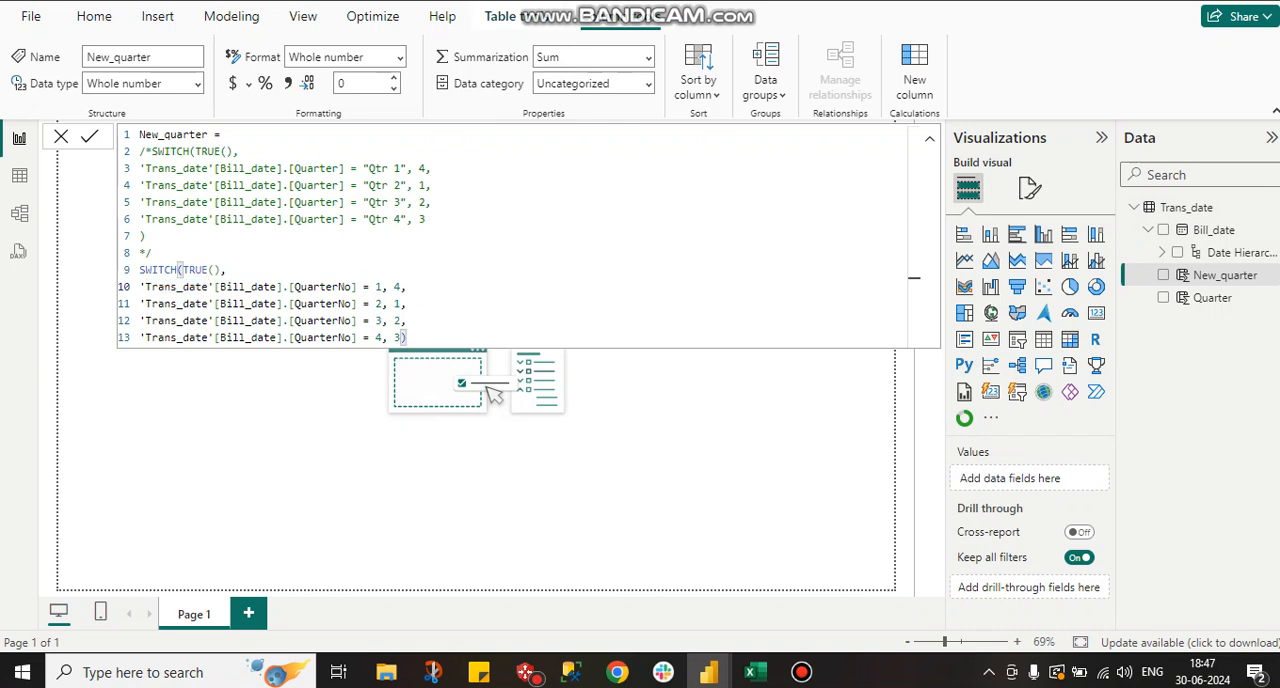
key(BackSpace)
key(BackSpace)
key(BackSpace)
key(BackSpace)
key(BackSpace)
key(BackSpace)
key(BackSpace)
key(BackSpace)
key(BackSpace)
key(BackSpace)
key(BackSpace)
key(BackSpace)
key(BackSpace)
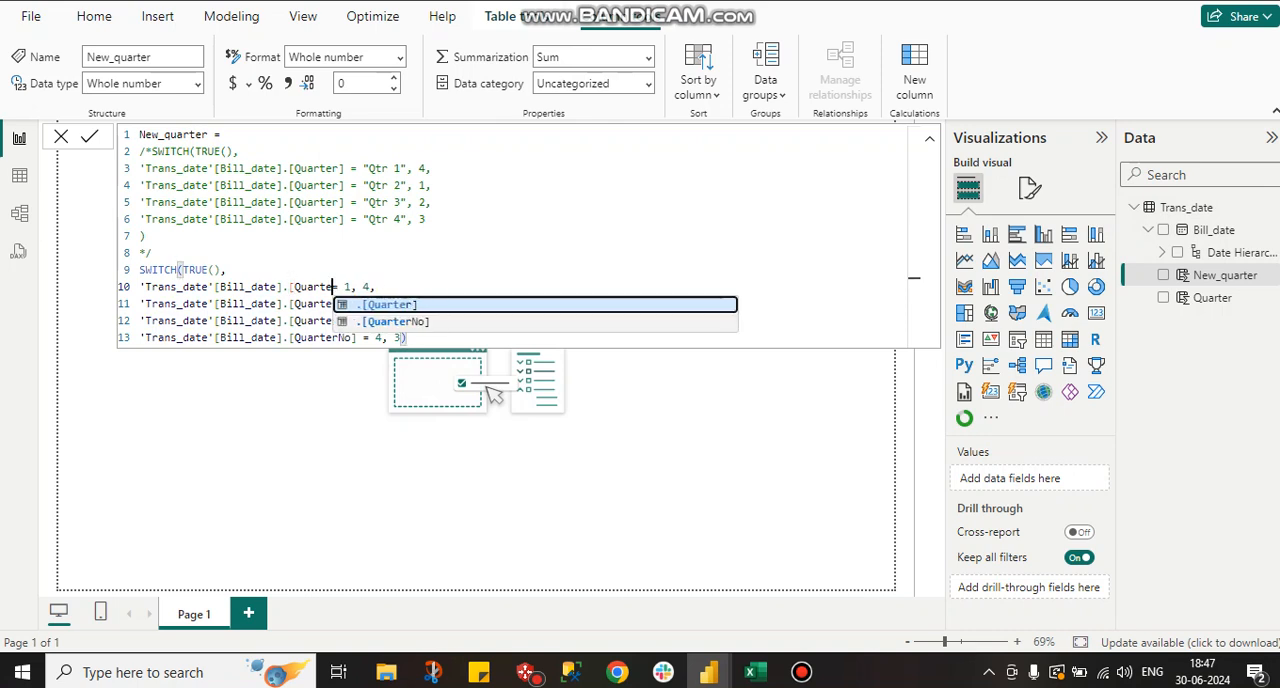
key(BackSpace)
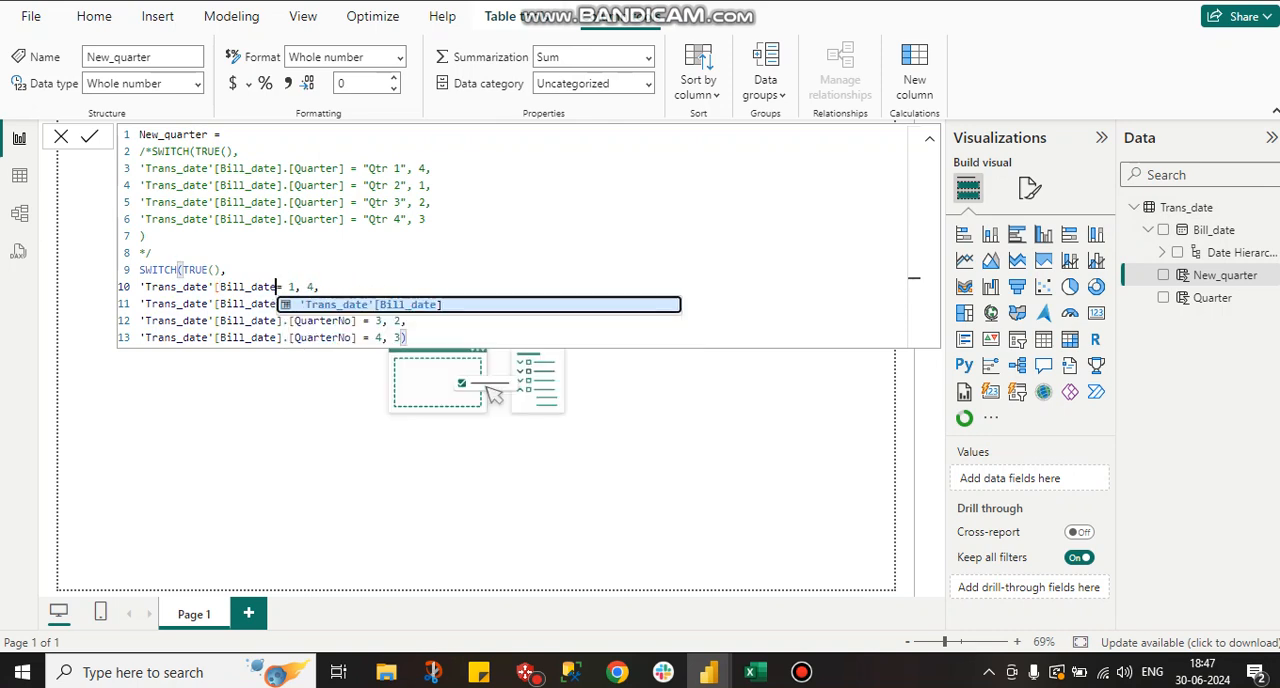
text(])
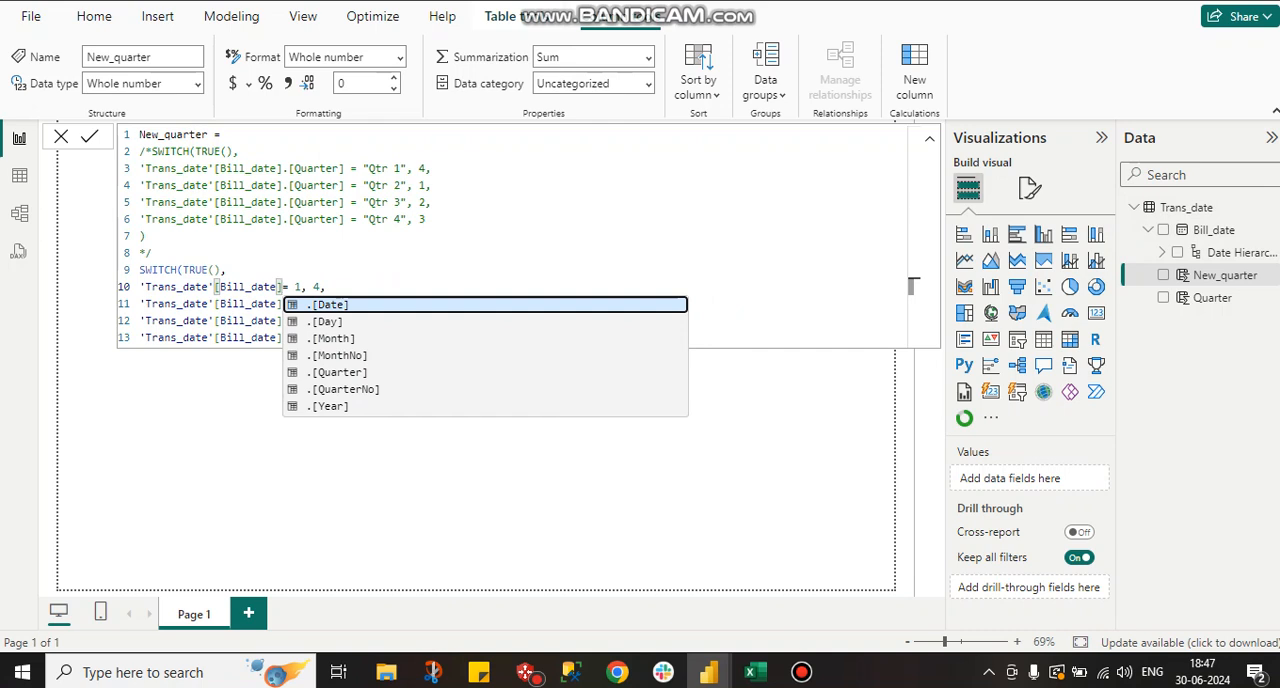
key(Down)
key(Down)
key(Down)
key(Down)
key(Down)
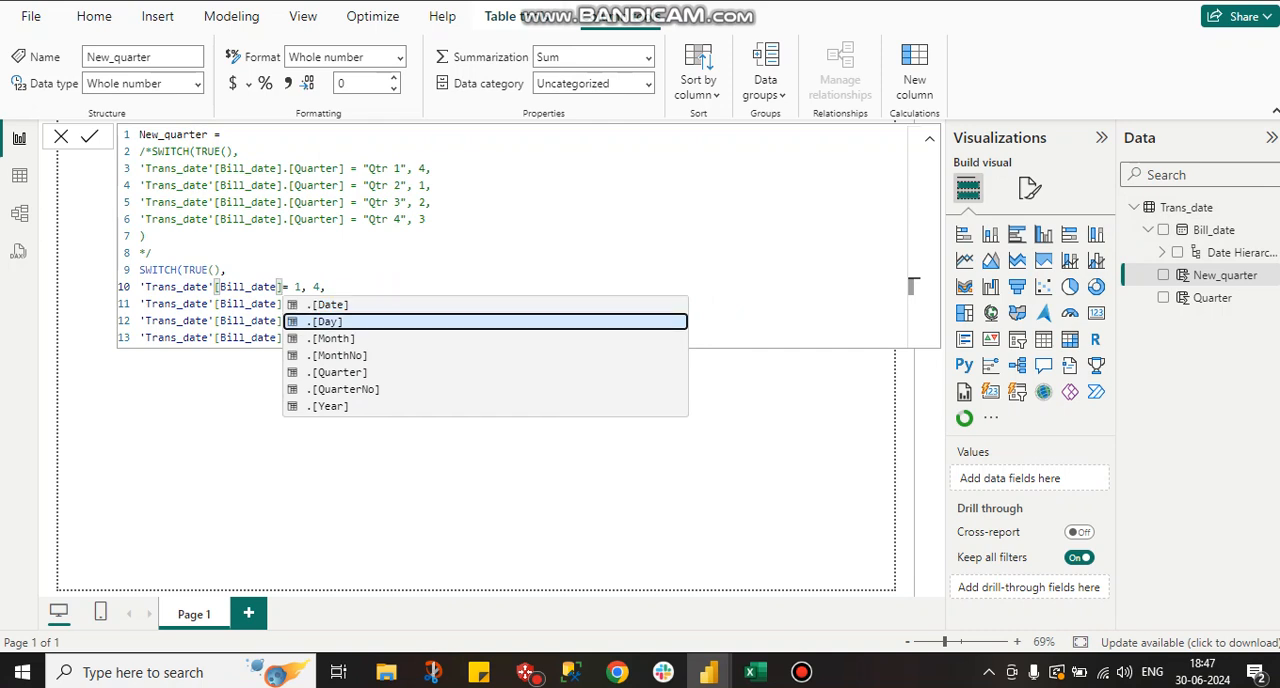
key(Tab)
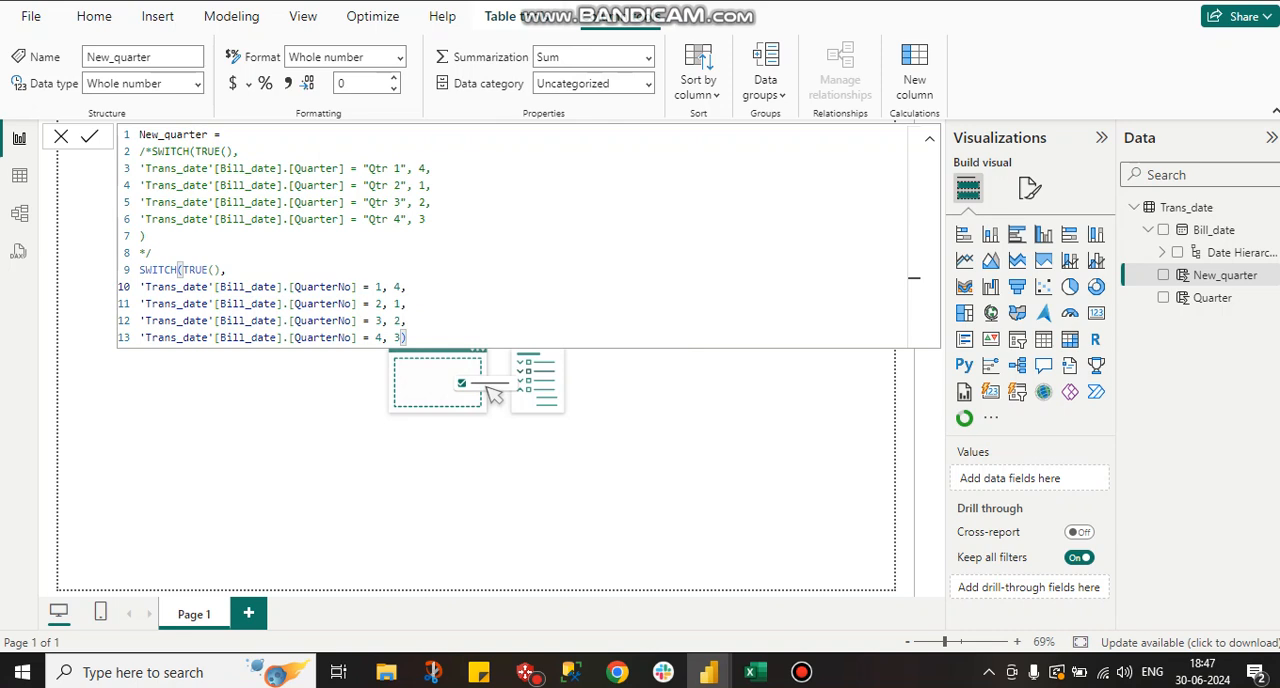
Examine how the SWITCH conditions map each QuarterNo to a new quarter, and compare them with the commented-out "Qtr" text version.
click(382, 287)
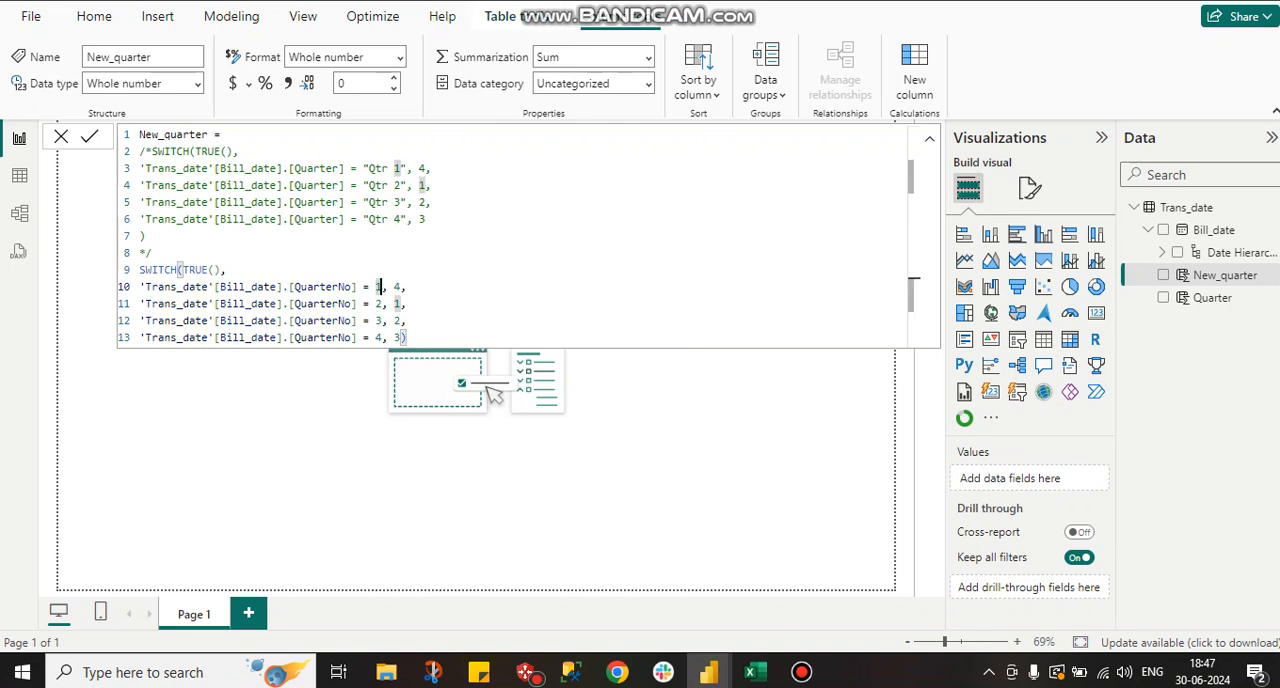
drag(408, 287, 394, 287)
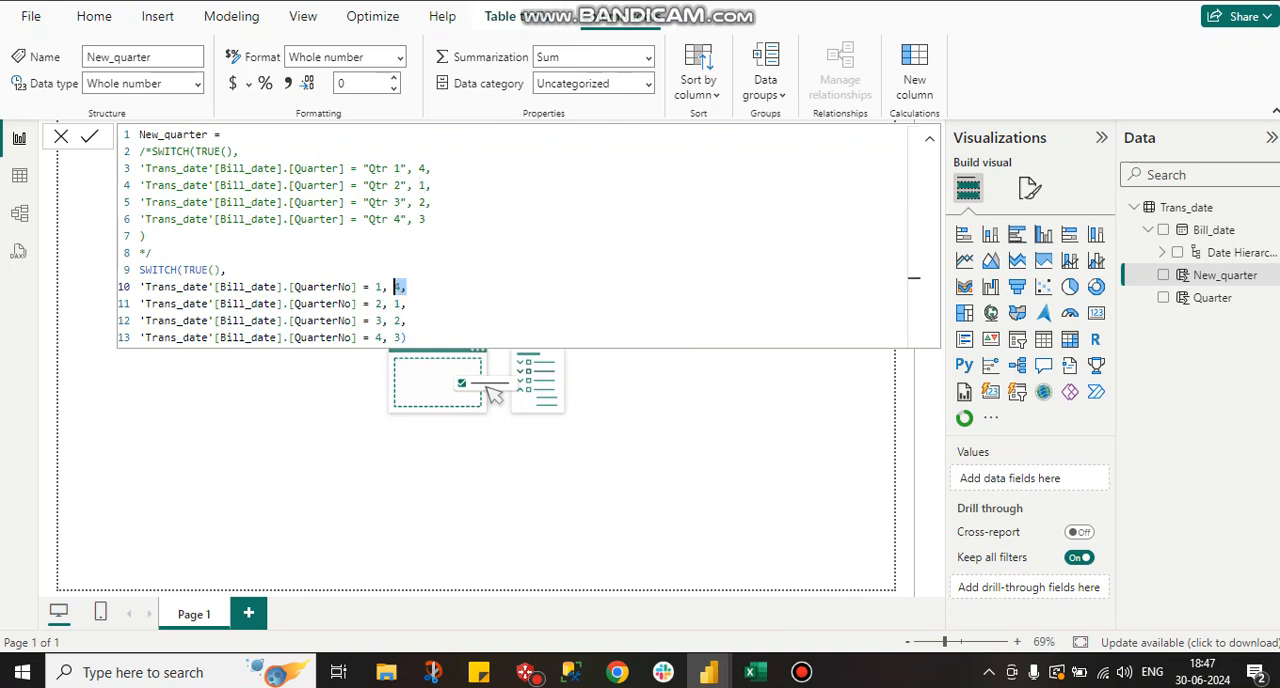
click(389, 304)
key(shift+Left)
key(Up)
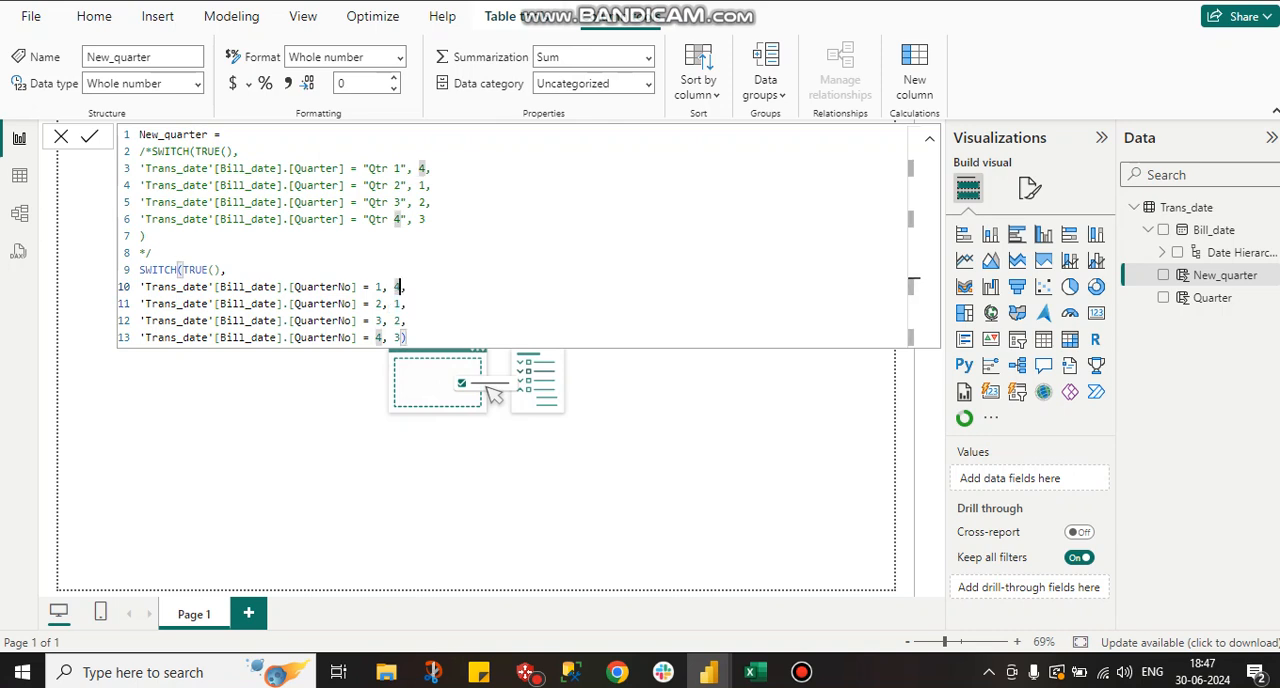
key(Down)
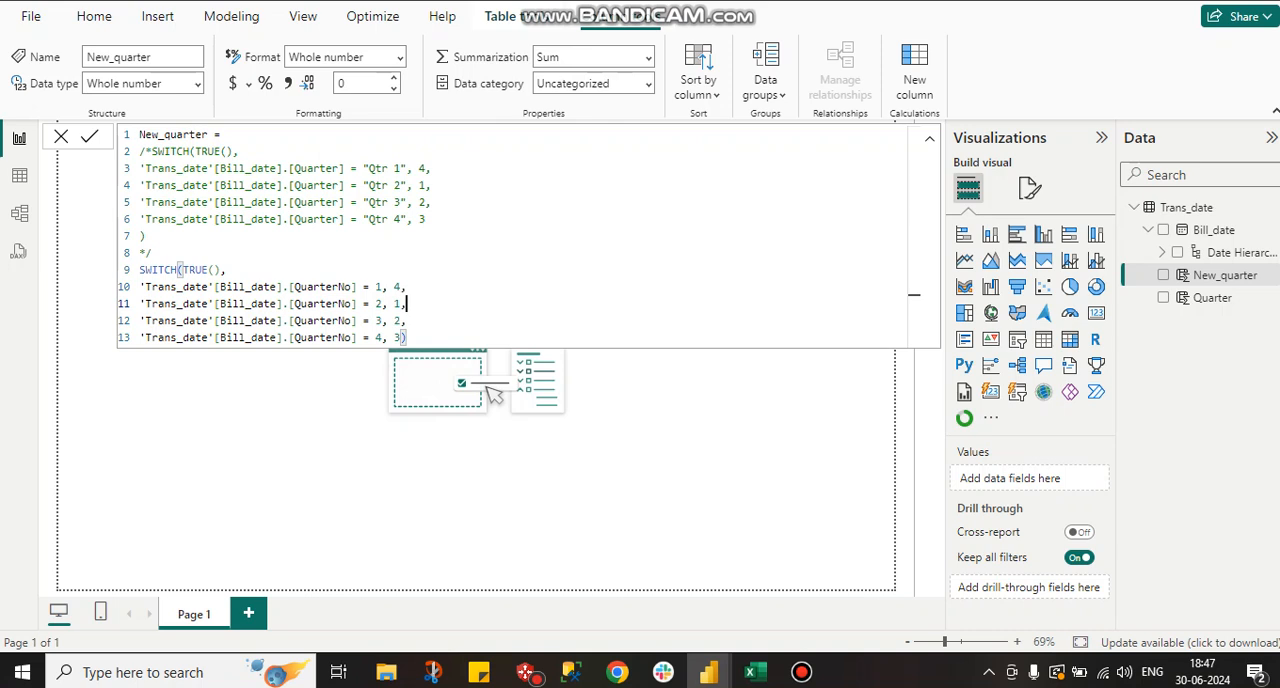
drag(140, 168, 147, 237)
key(shift+Left)
key(shift+Left)
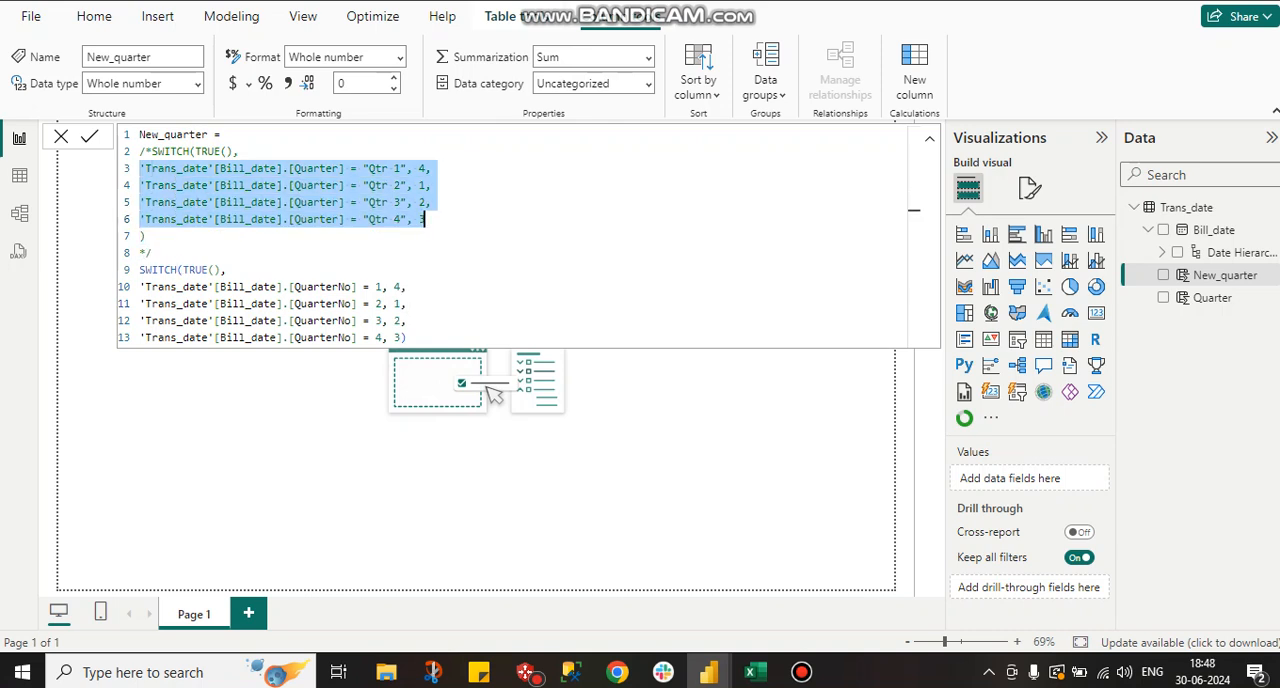
click(400, 168)
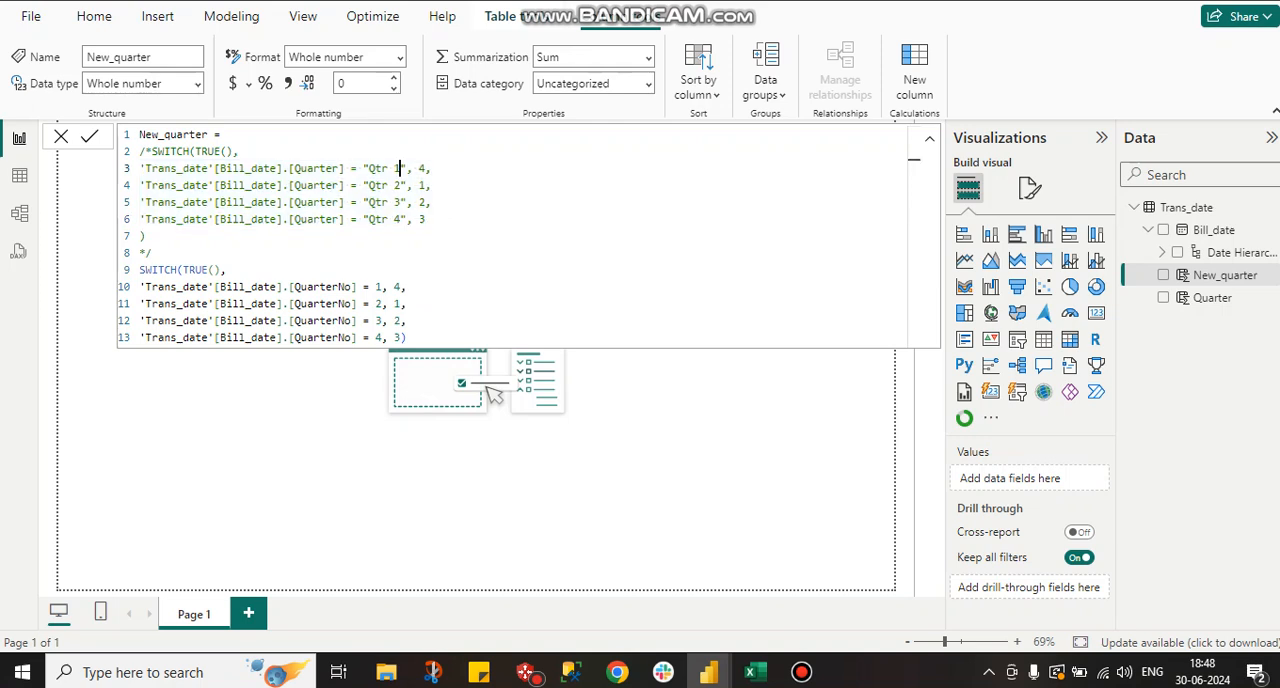
key(End)
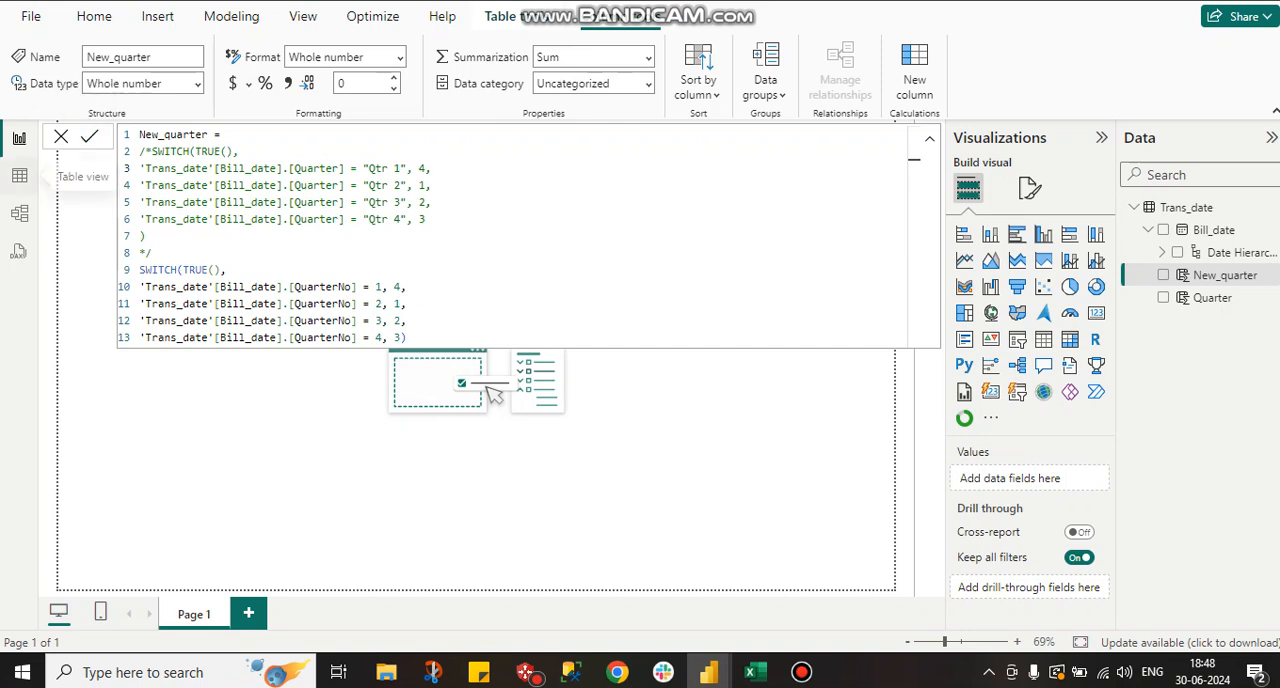
Filter the table data to rows where New_quarter is 2, and sort them by Bill_date in ascending order.
click(19, 176)
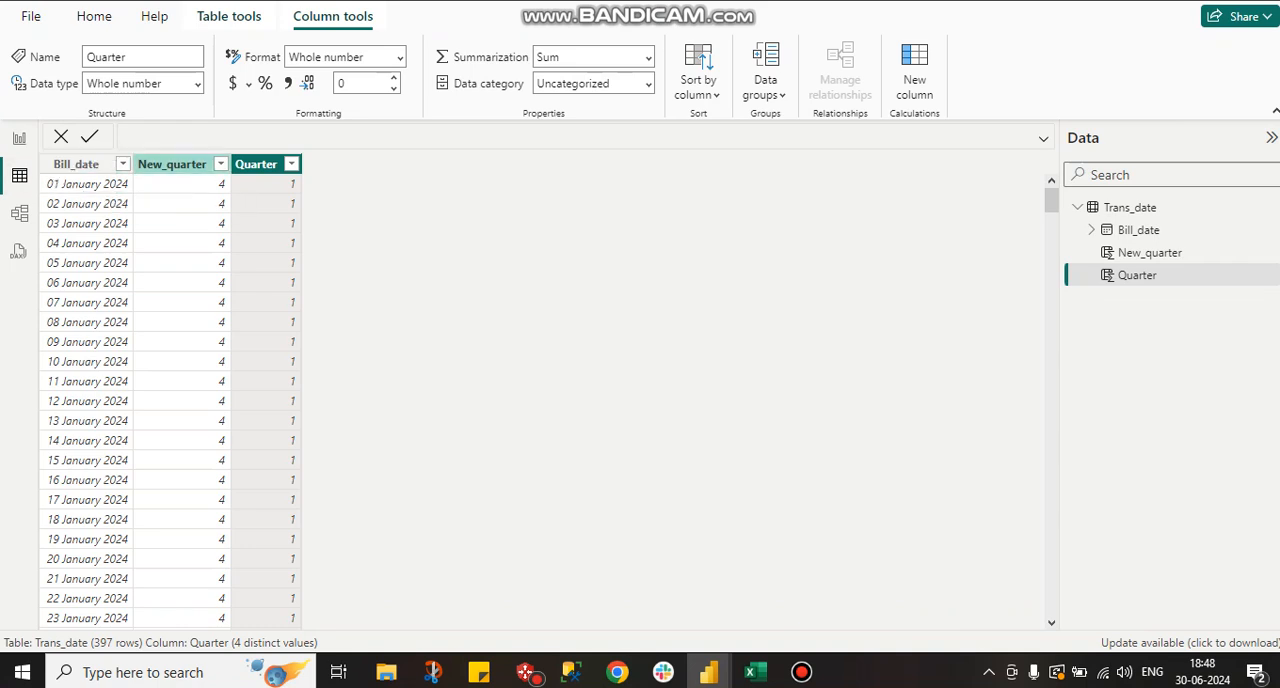
click(220, 164)
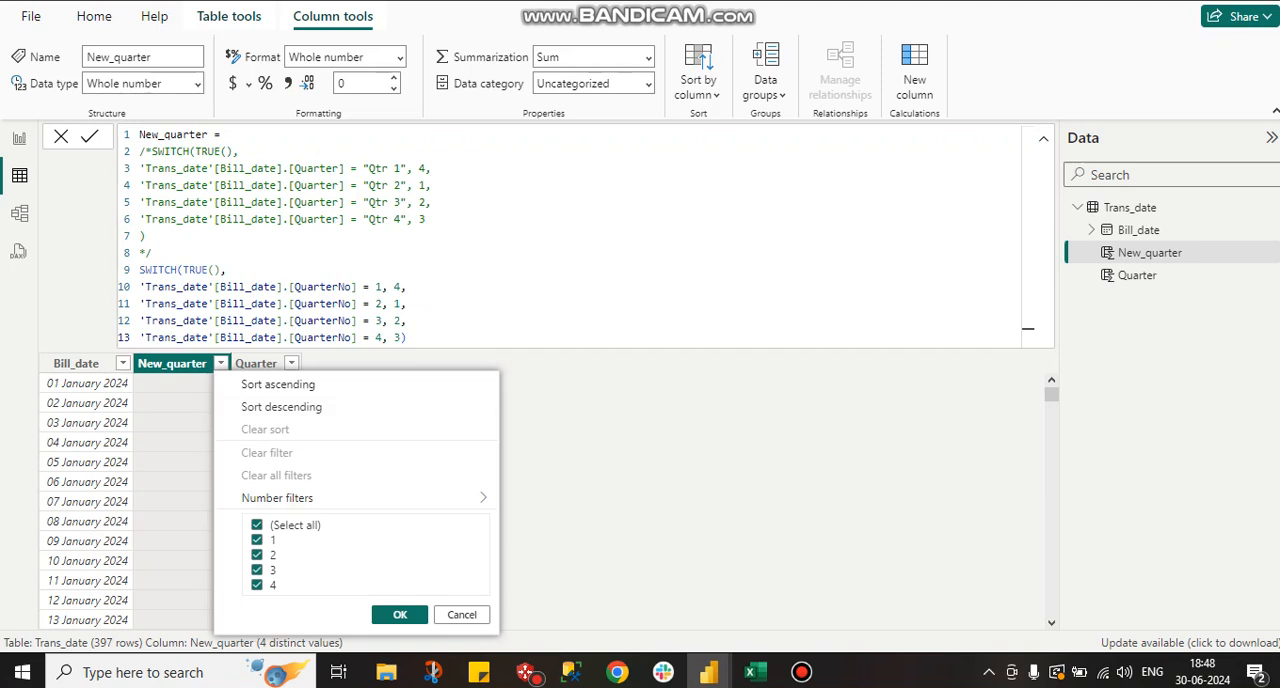
click(257, 525)
click(257, 555)
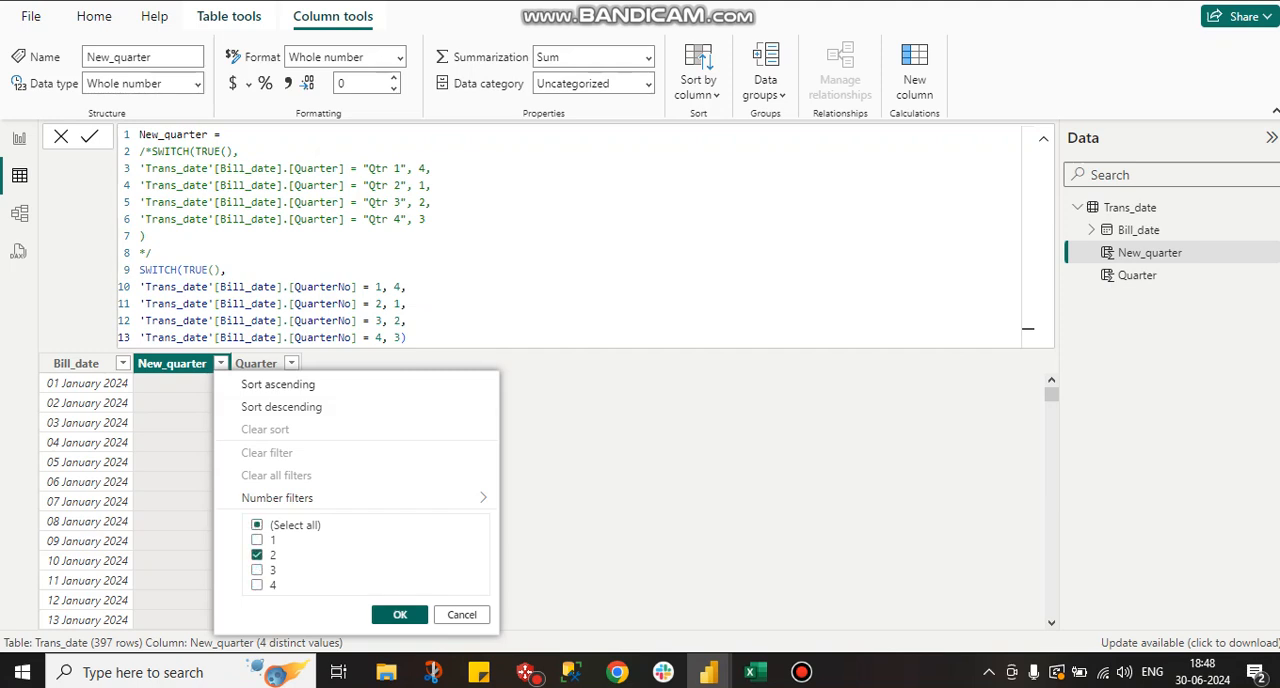
click(400, 614)
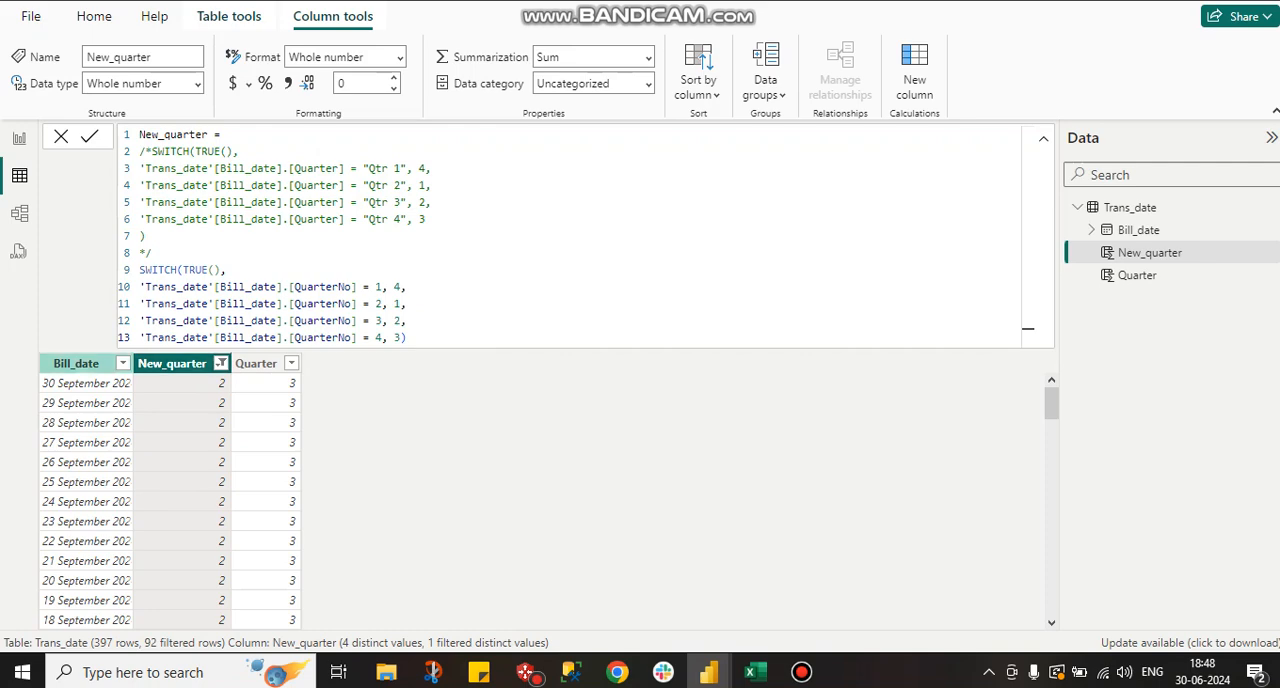
click(122, 363)
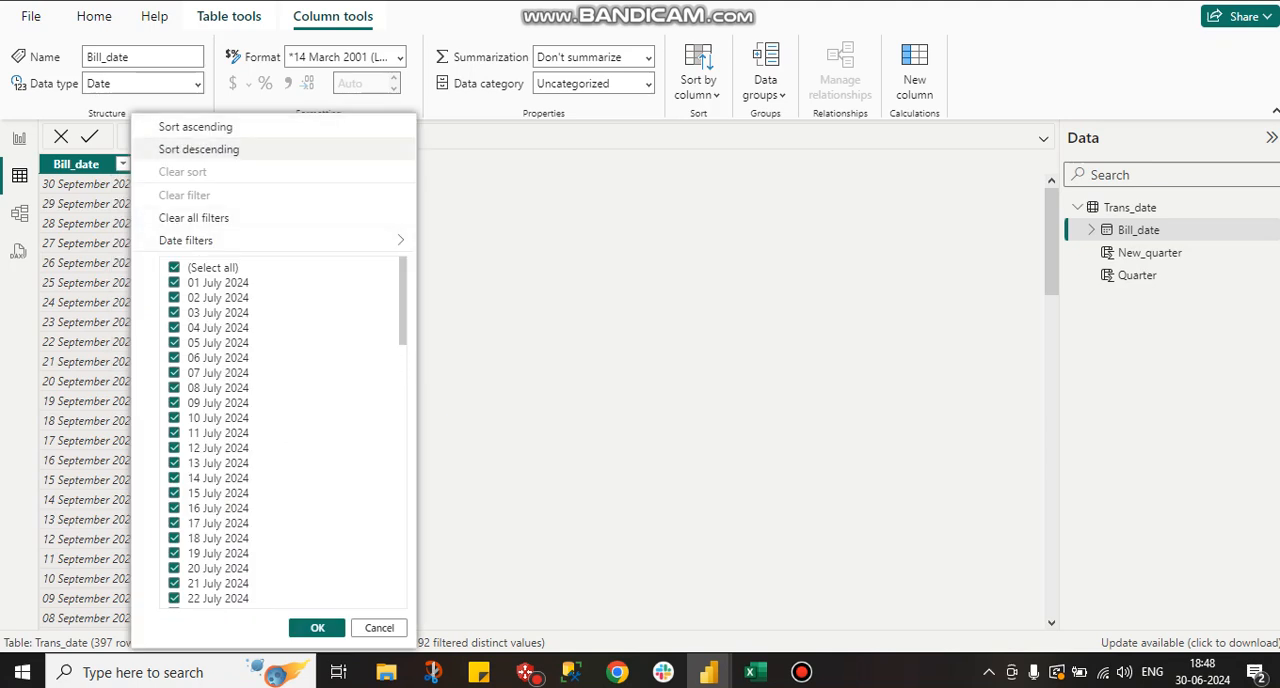
click(195, 127)
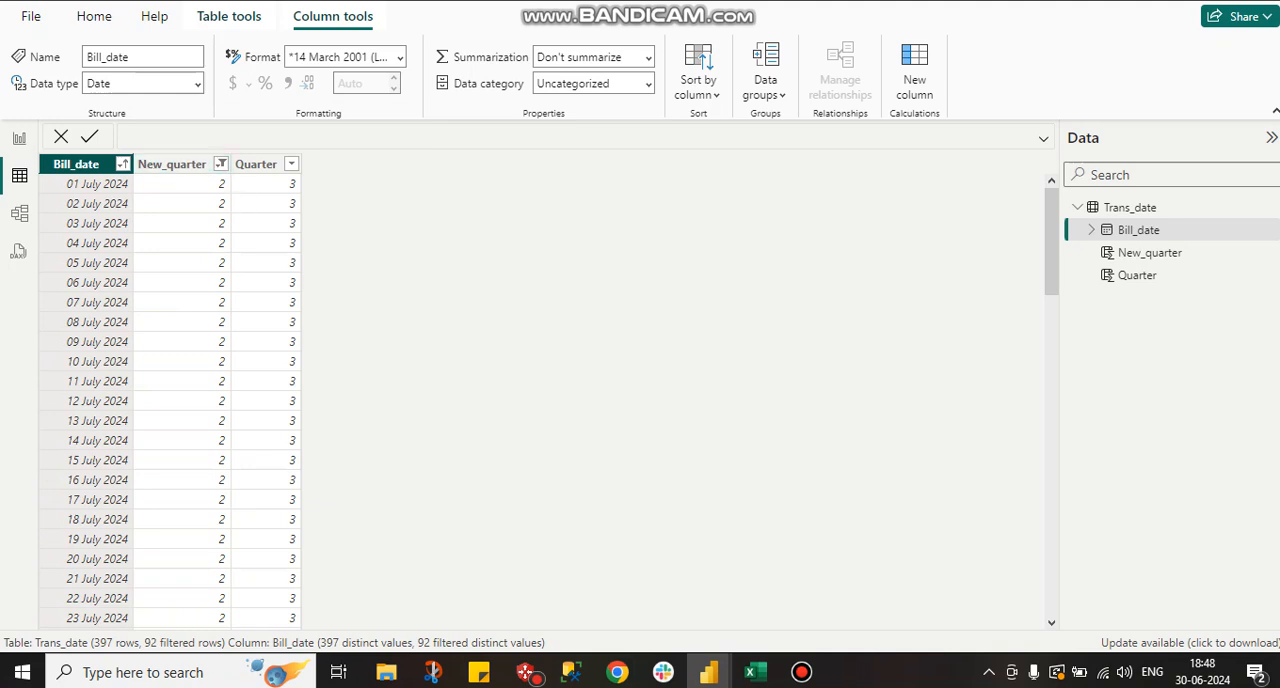
Return to the report canvas and display the New_quarter column's formula.
click(19, 138)
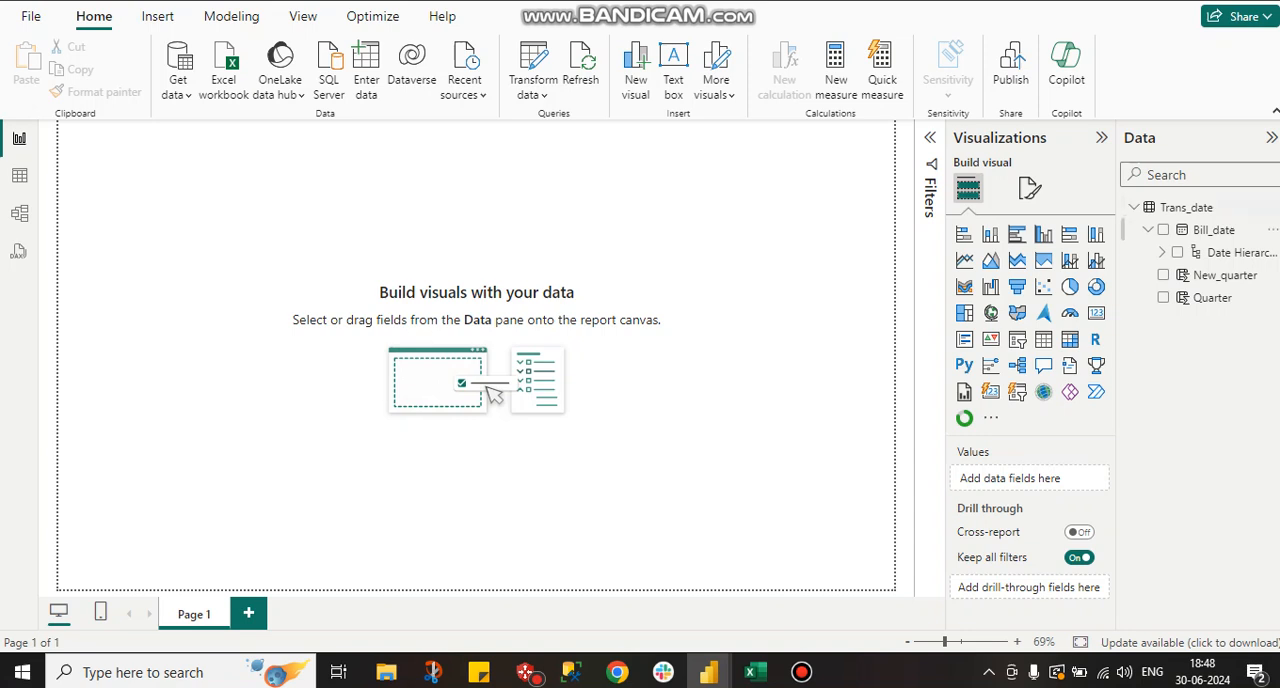
click(1224, 275)
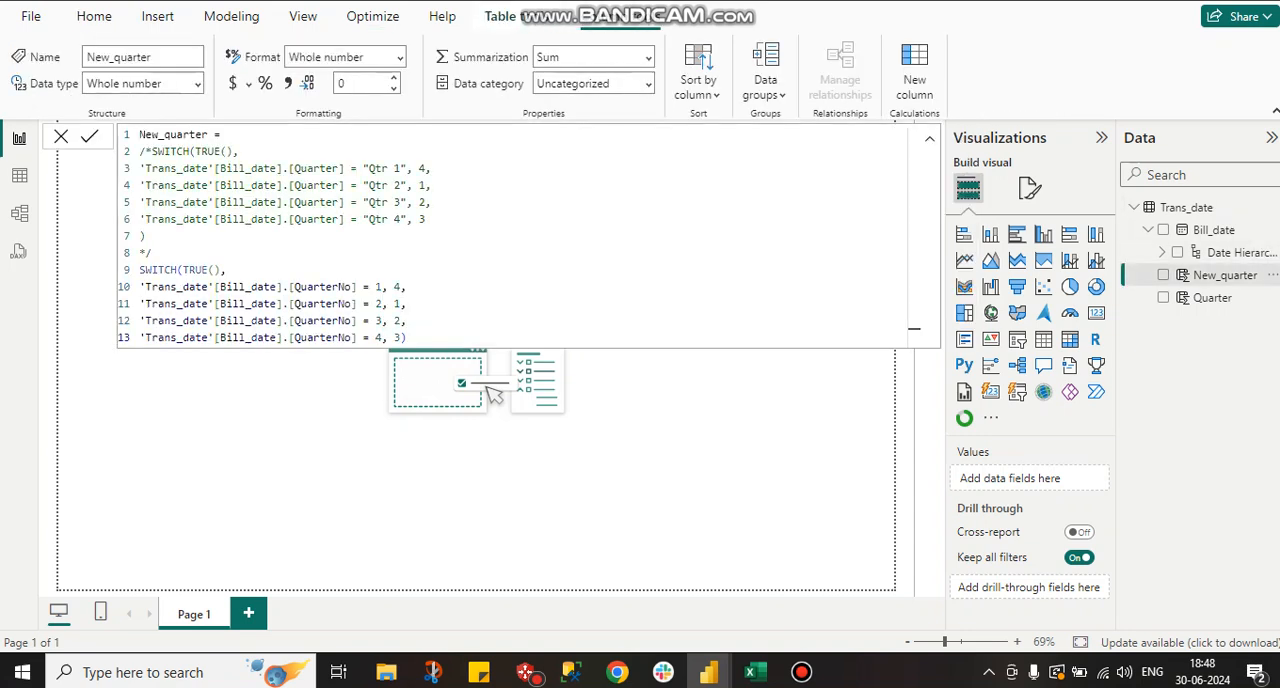